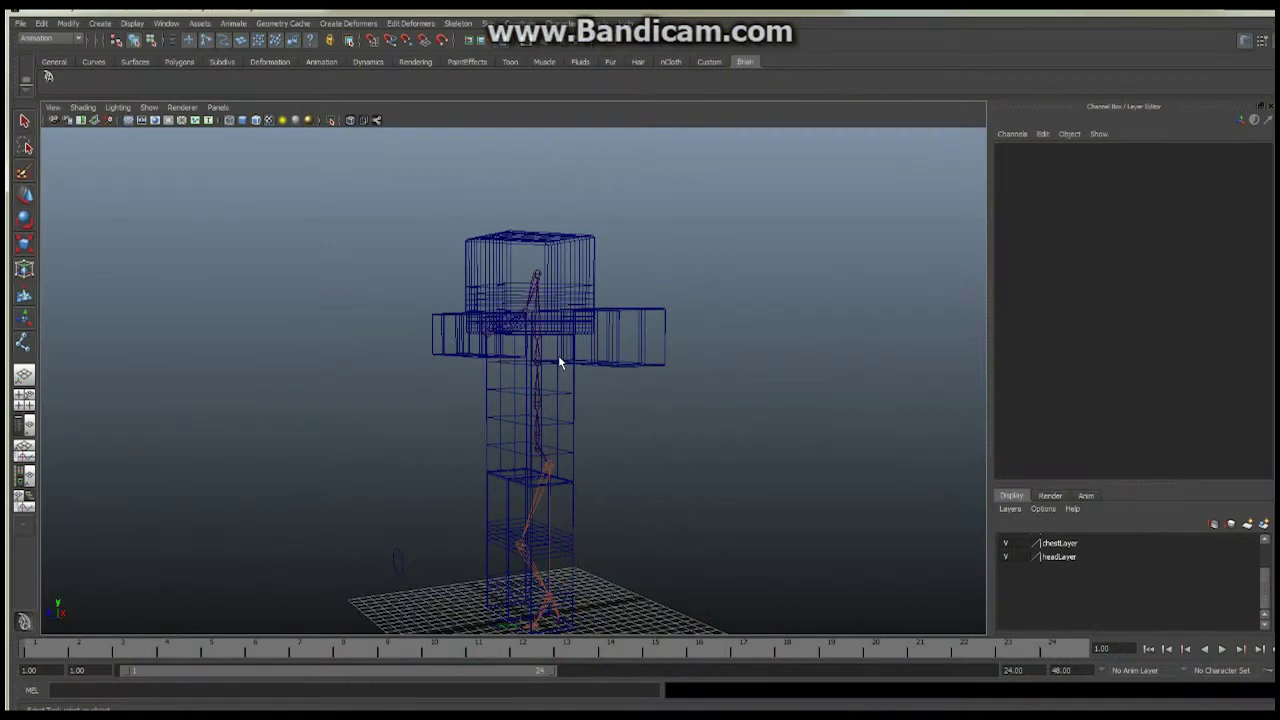
# Step: Create an empty group at the origin with Edit > Group
pyautogui.keyDown('alt'); pyautogui.moveTo(563, 420); pyautogui.dragTo(449, 371); pyautogui.keyUp('alt')
pyautogui.keyDown('alt'); pyautogui.moveTo(449, 371); pyautogui.dragTo(551, 417, button='right'); pyautogui.keyUp('alt')
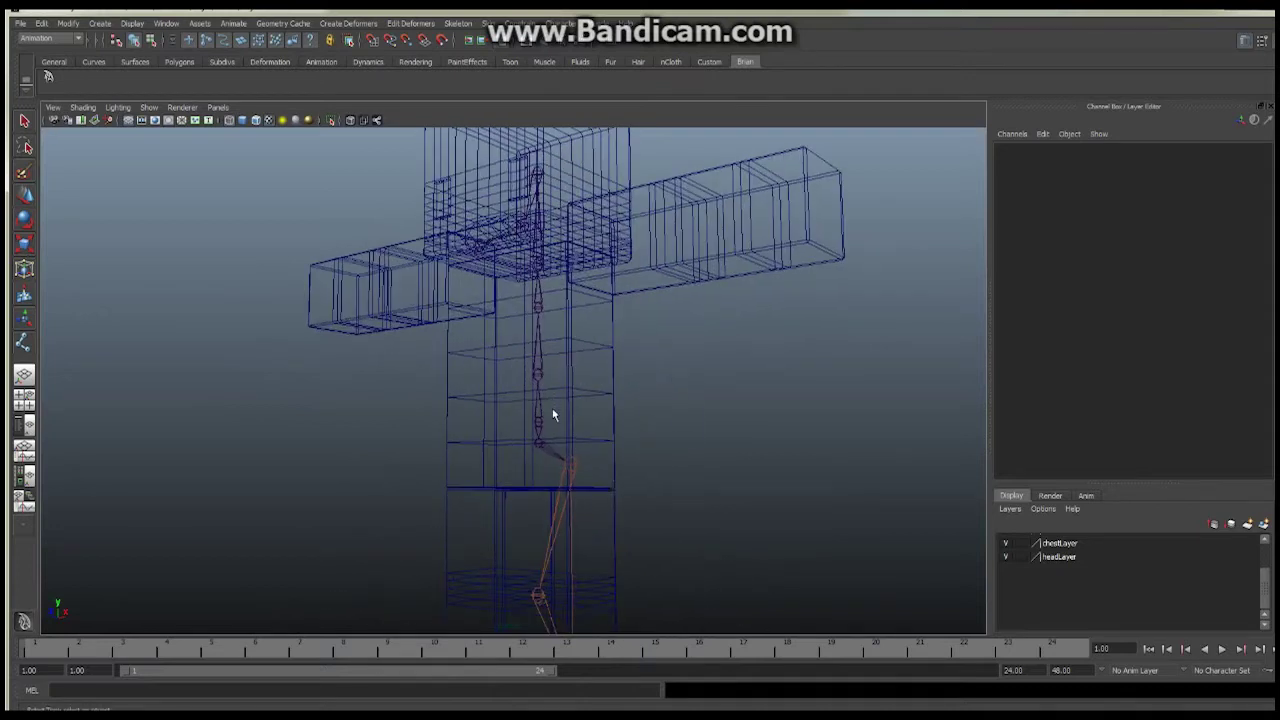
pyautogui.keyDown('alt'); pyautogui.moveTo(553, 325); pyautogui.dragTo(607, 396); pyautogui.keyUp('alt')
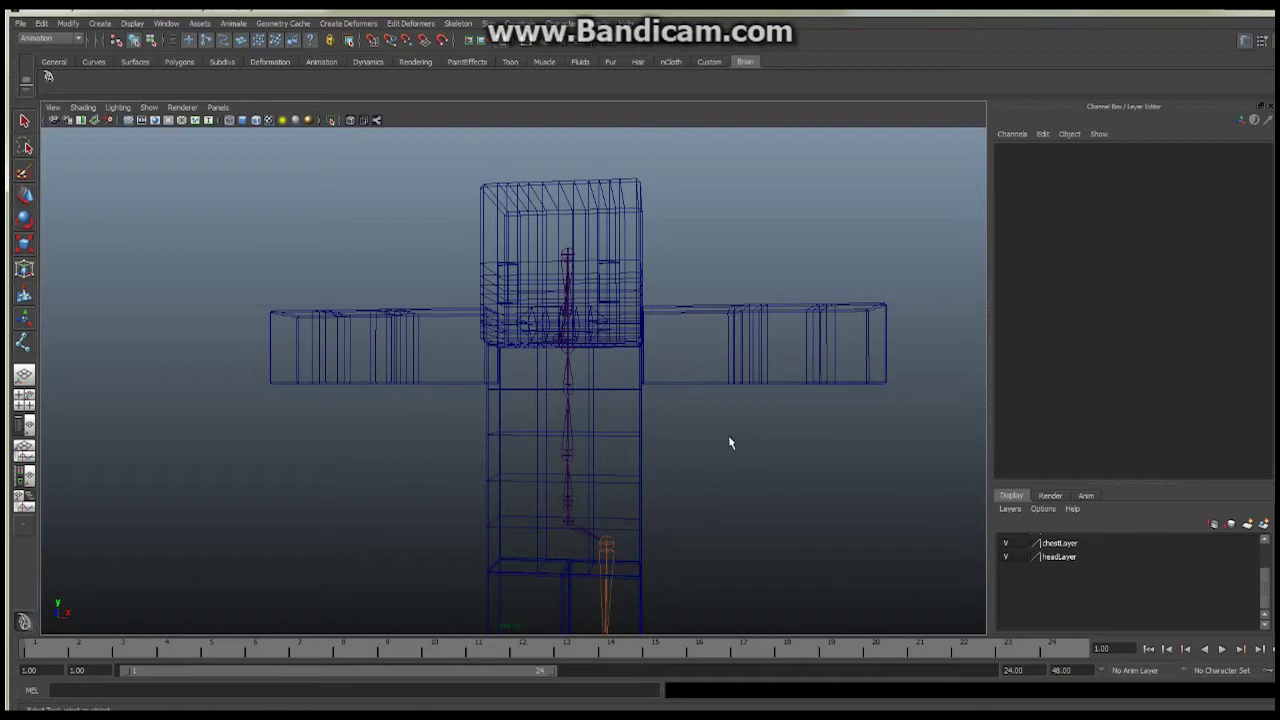
pyautogui.keyDown('alt'); pyautogui.moveTo(728, 437); pyautogui.dragTo(669, 414); pyautogui.keyUp('alt')
pyautogui.scroll(-3, 637, 403)
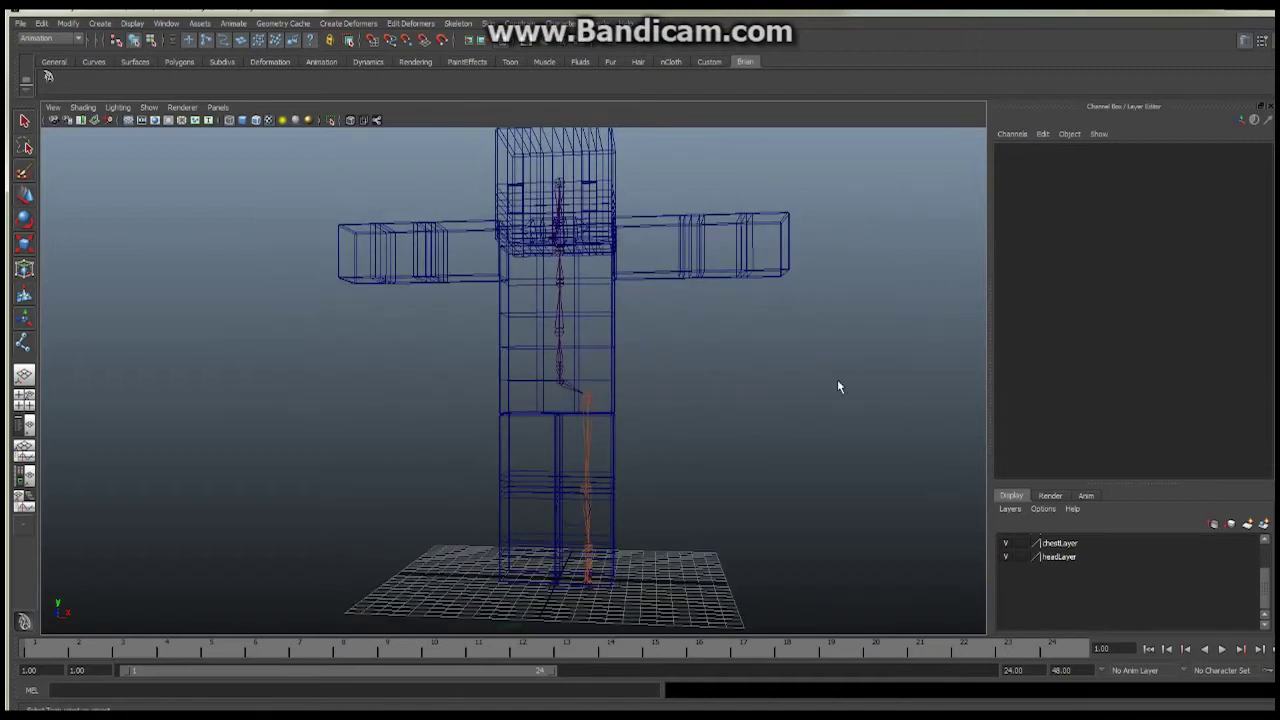
pyautogui.click(41, 23)
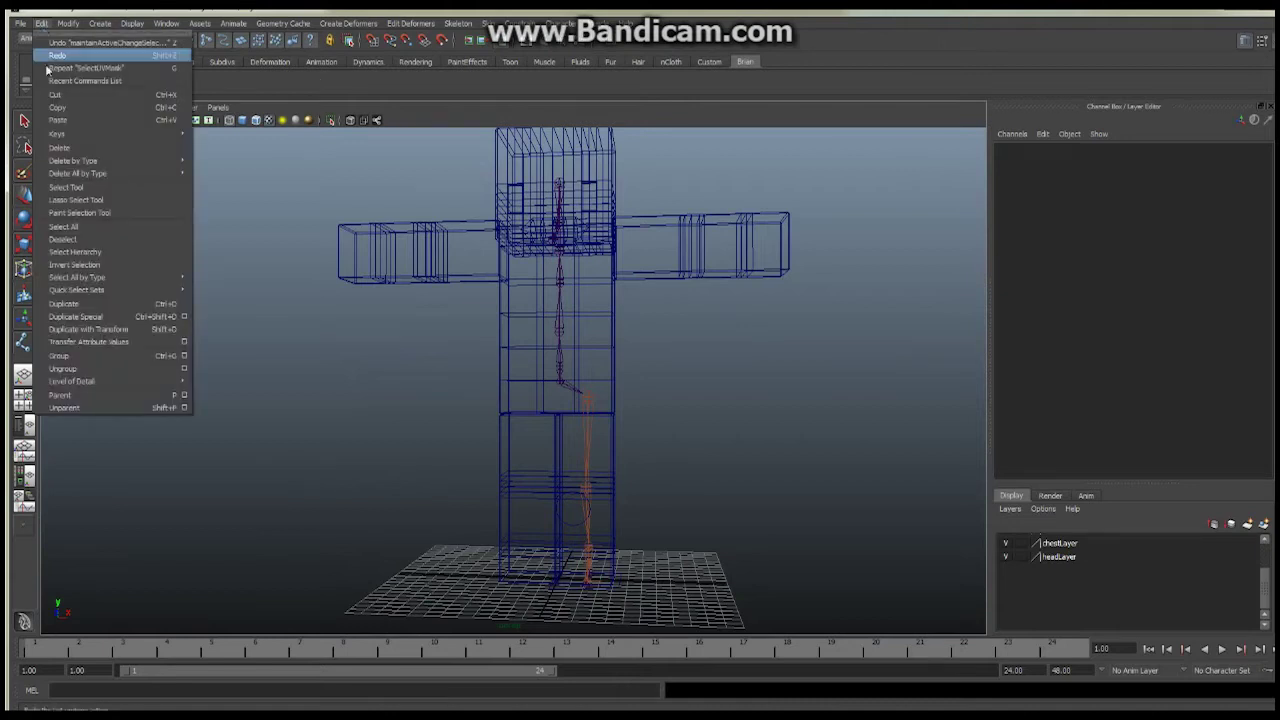
pyautogui.click(60, 356)
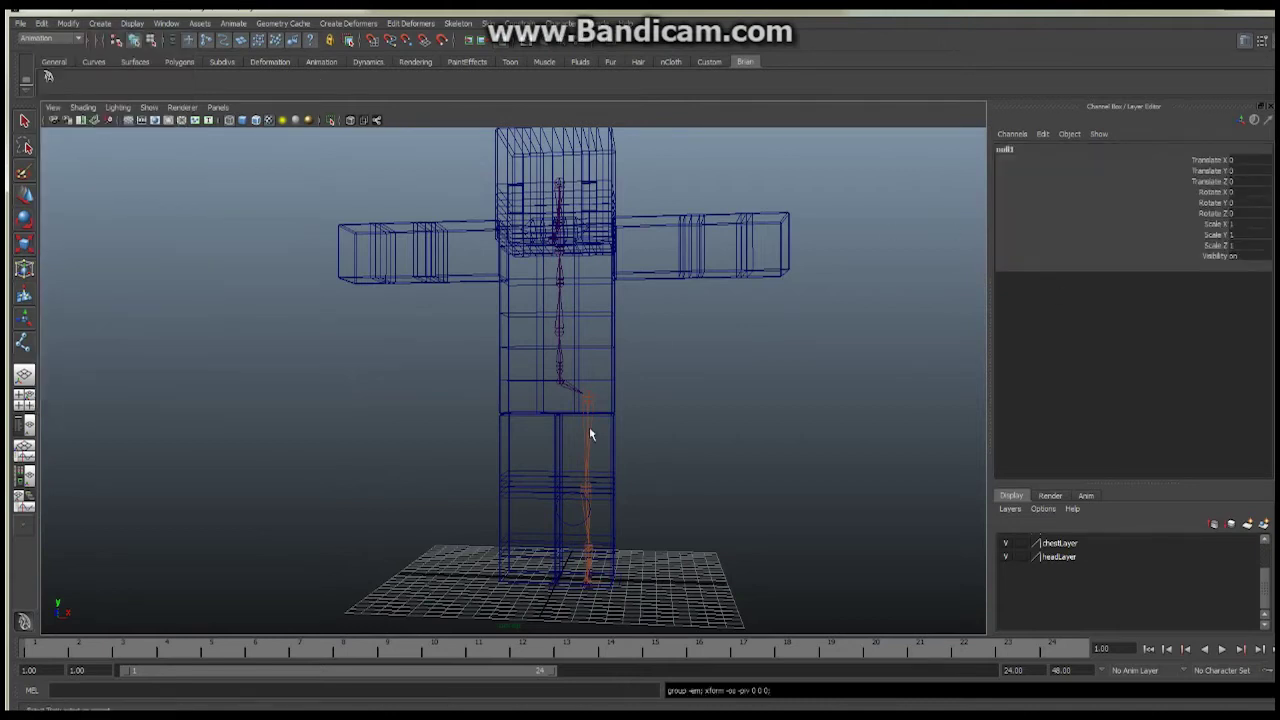
# Step: Rename the new group adj_Root in the Channel Box
pyautogui.press('w')
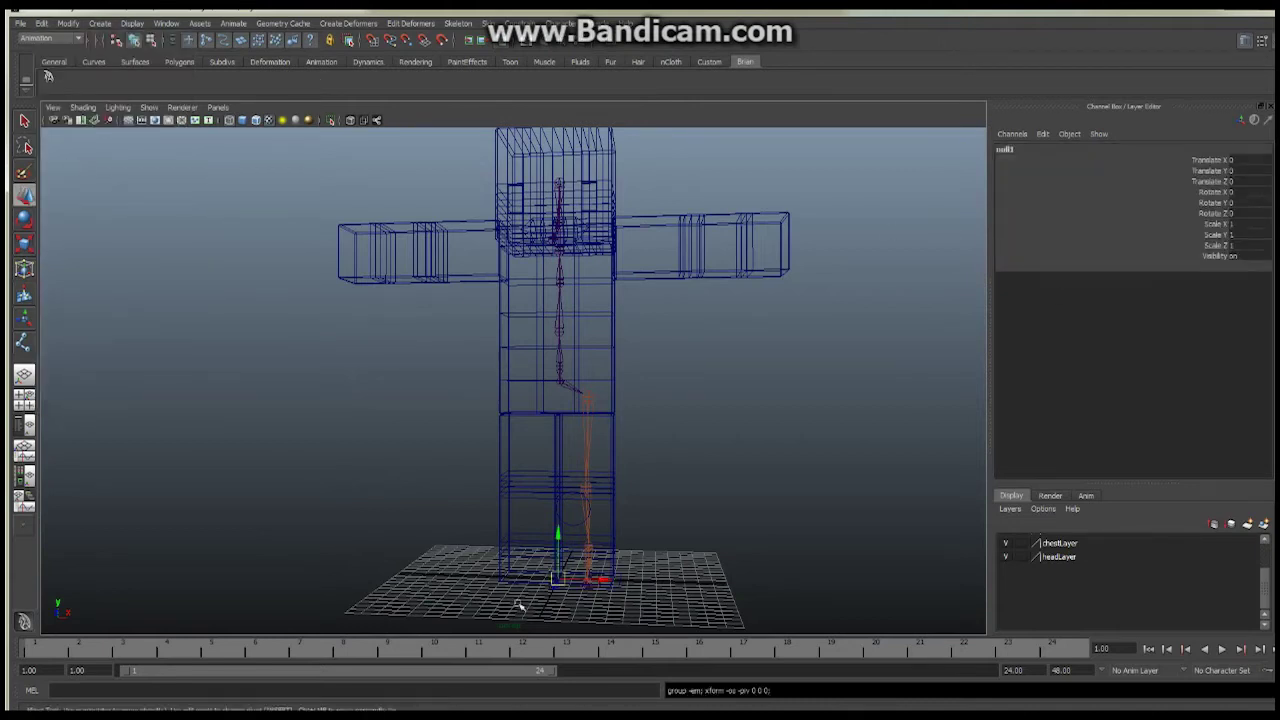
pyautogui.keyDown('alt'); pyautogui.moveTo(611, 509); pyautogui.dragTo(843, 380); pyautogui.keyUp('alt')
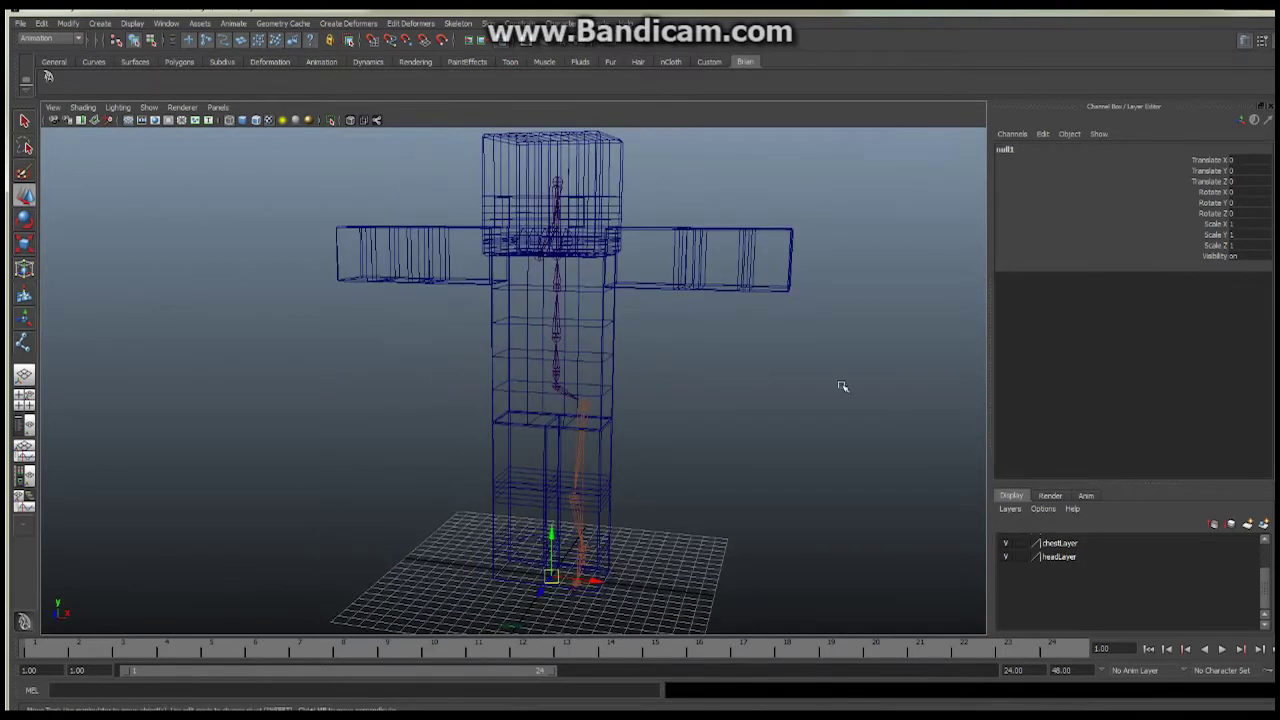
pyautogui.doubleClick(1016, 149)
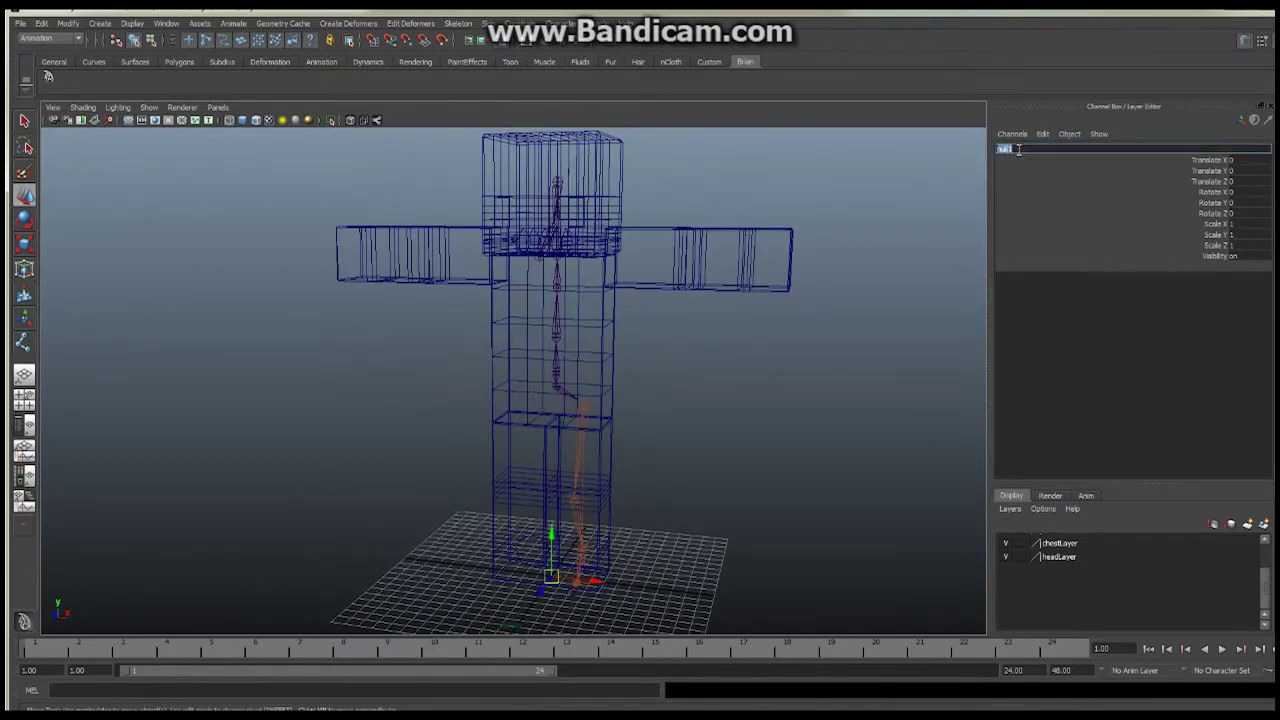
pyautogui.write('adj_Root')
pyautogui.press('Return')
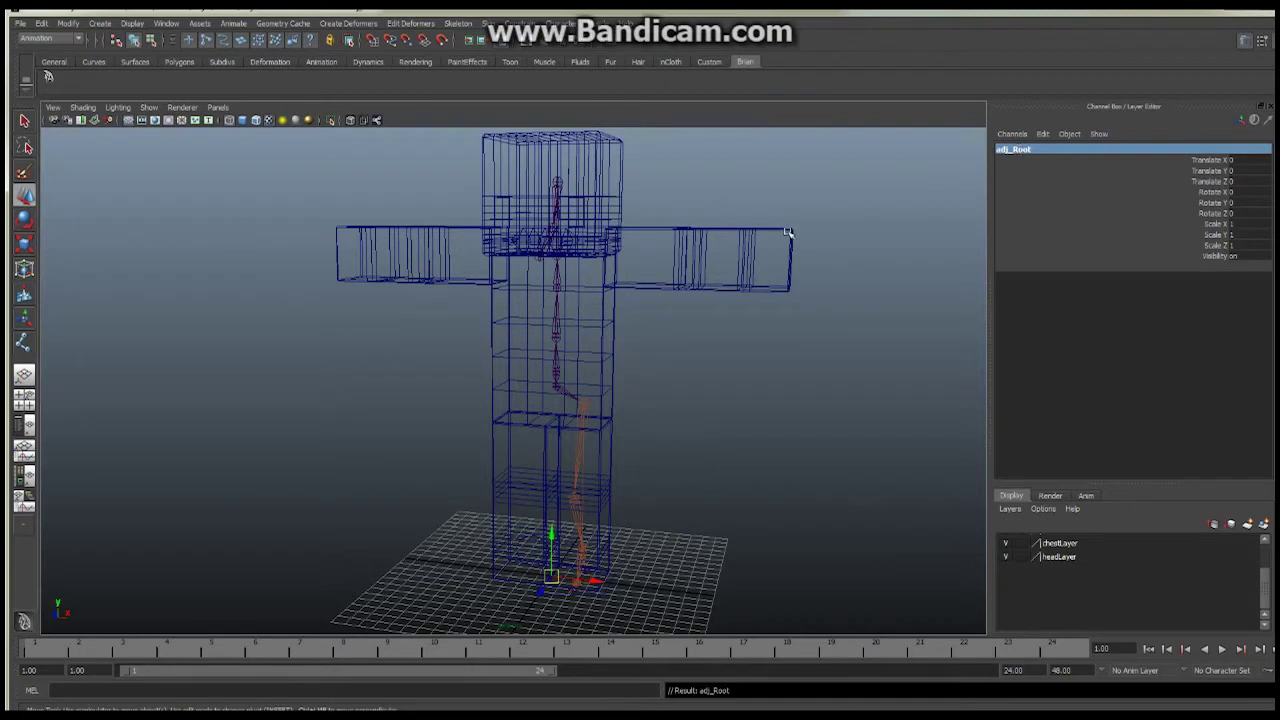
pyautogui.scroll(5, 628, 268)
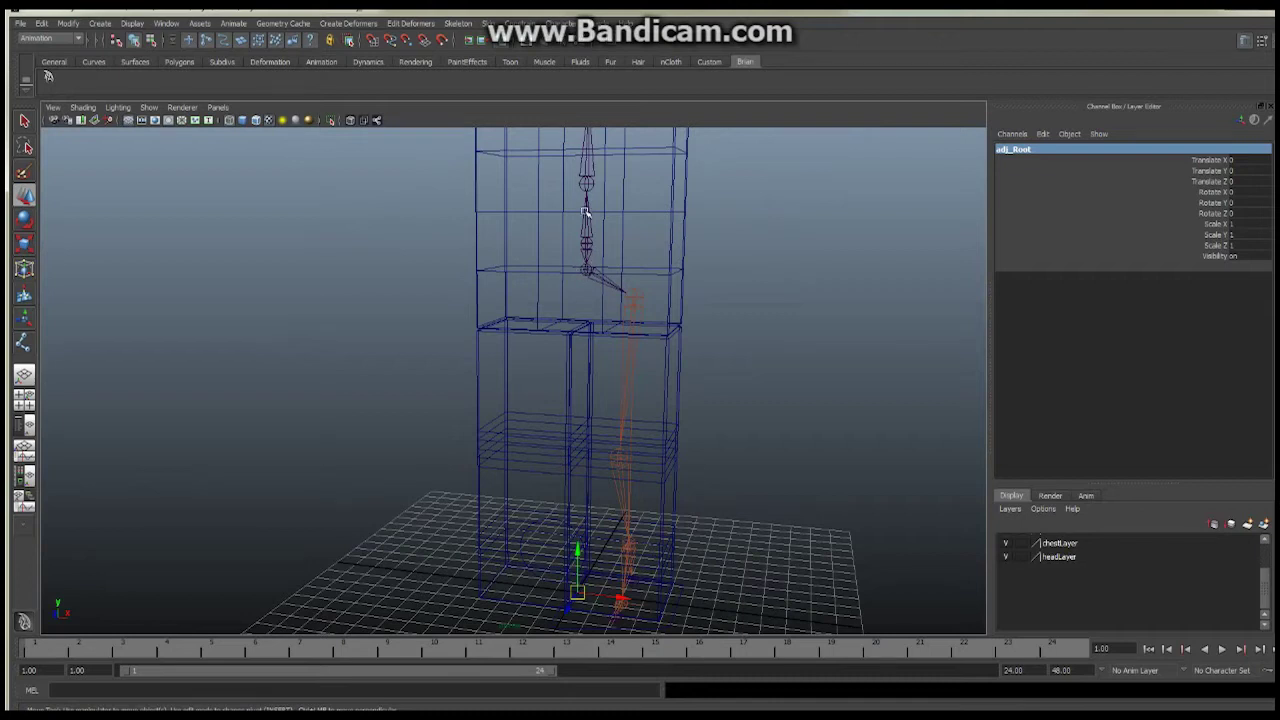
# Step: Move adj_Root onto the hip root joint at 0.013, 15.476, -0.804 using point snapping
pyautogui.keyDown('alt'); pyautogui.moveTo(606, 221); pyautogui.dragTo(652, 445, button='middle'); pyautogui.keyUp('alt')
pyautogui.keyDown('alt'); pyautogui.moveTo(652, 445); pyautogui.dragTo(645, 410); pyautogui.keyUp('alt')
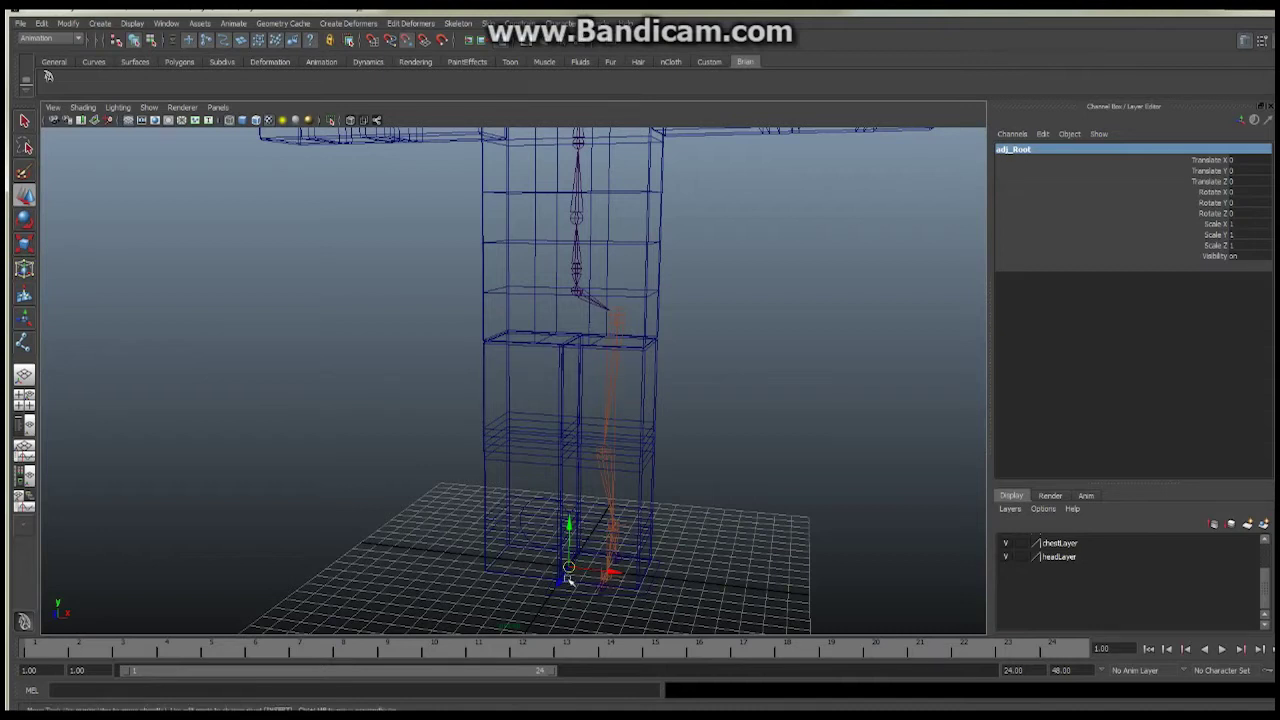
pyautogui.moveTo(570, 566); pyautogui.dragTo(431, 351)
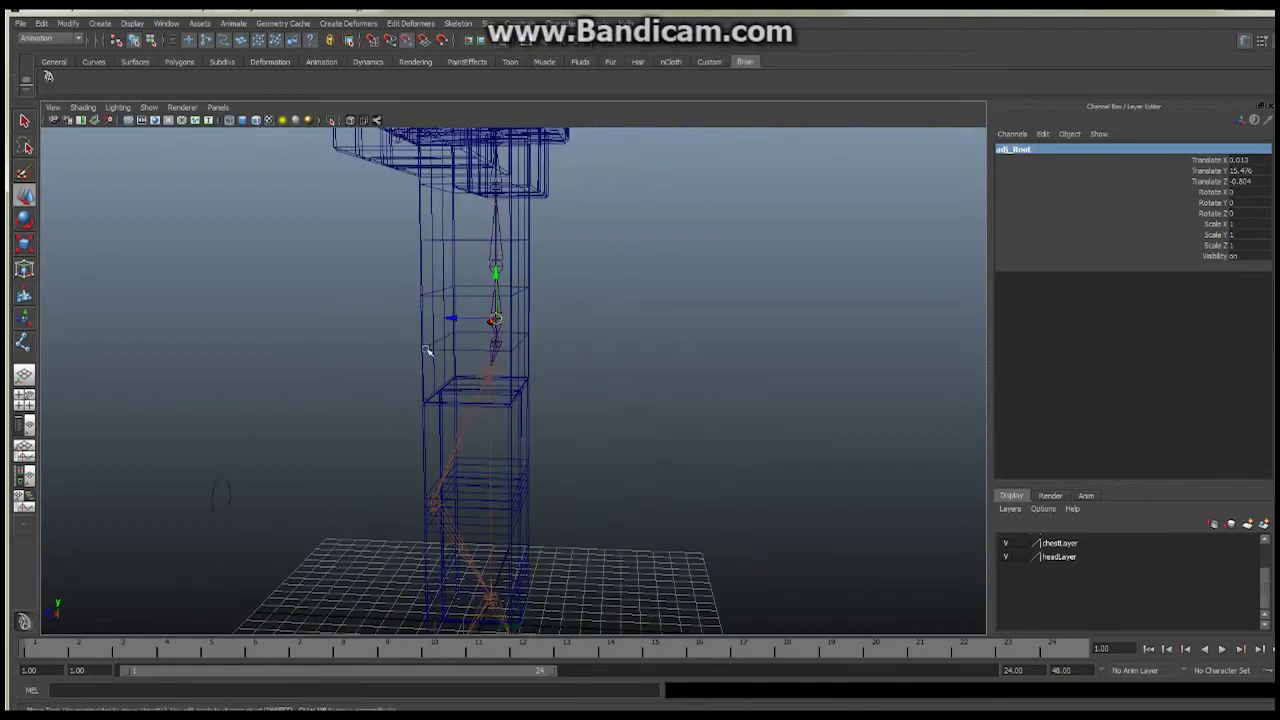
pyautogui.keyDown('alt'); pyautogui.moveTo(431, 351); pyautogui.dragTo(486, 357, button='right'); pyautogui.keyUp('alt')
pyautogui.keyDown('alt'); pyautogui.moveTo(486, 357); pyautogui.dragTo(537, 355, button='middle'); pyautogui.keyUp('alt')
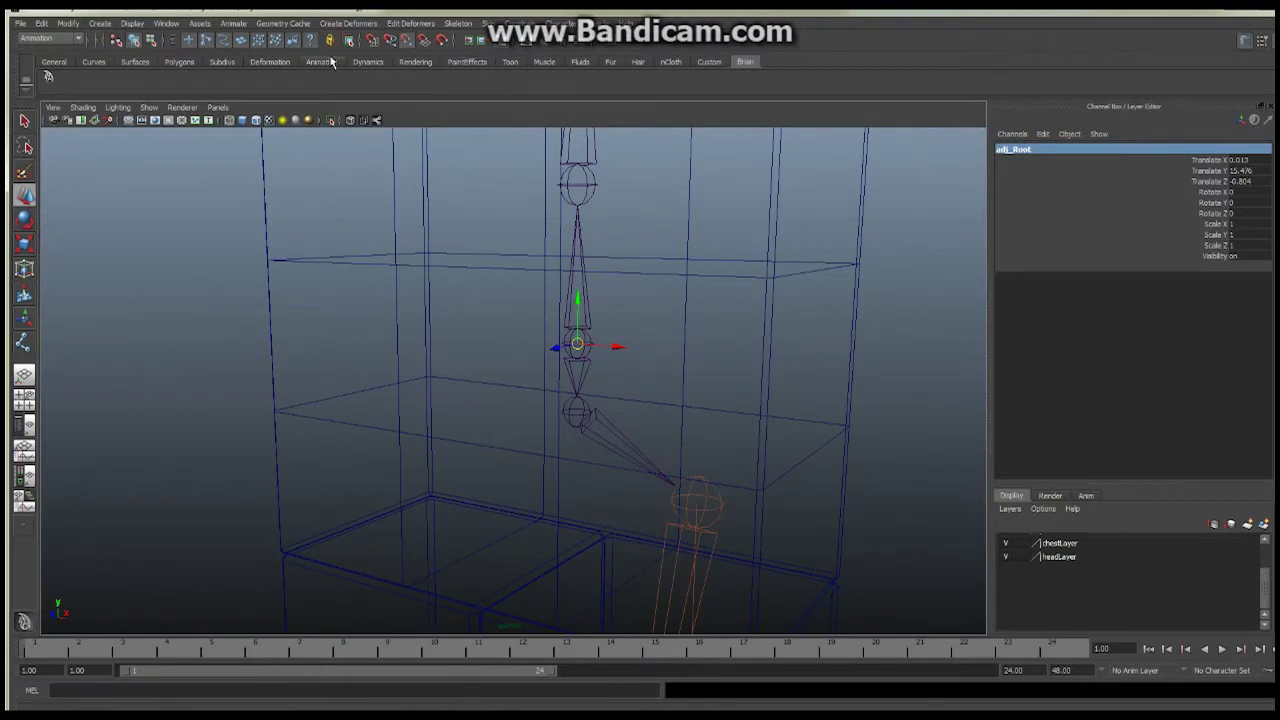
pyautogui.click(407, 40)
pyautogui.keyDown('alt'); pyautogui.moveTo(777, 319); pyautogui.dragTo(676, 316, button='right'); pyautogui.keyUp('alt')
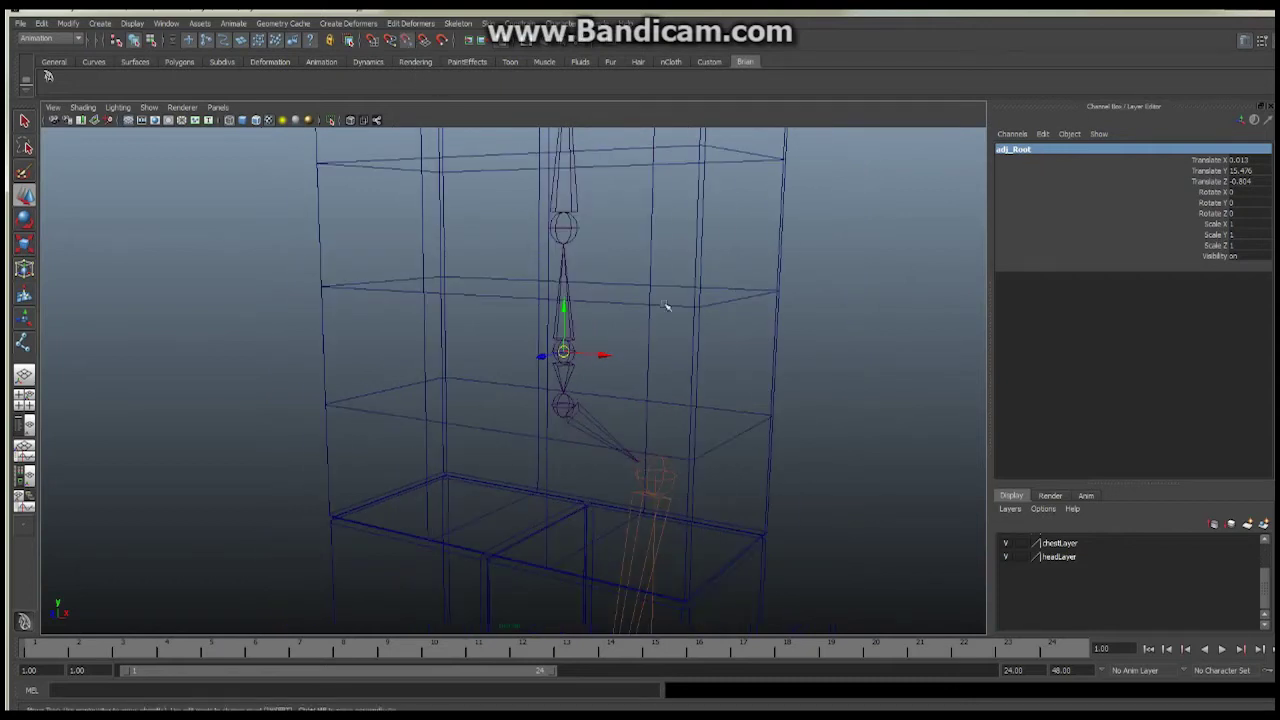
# Step: Duplicate adj_Root as adj_Pelvis and move it down to the joint at Translate Y 14.108
pyautogui.click(41, 23)
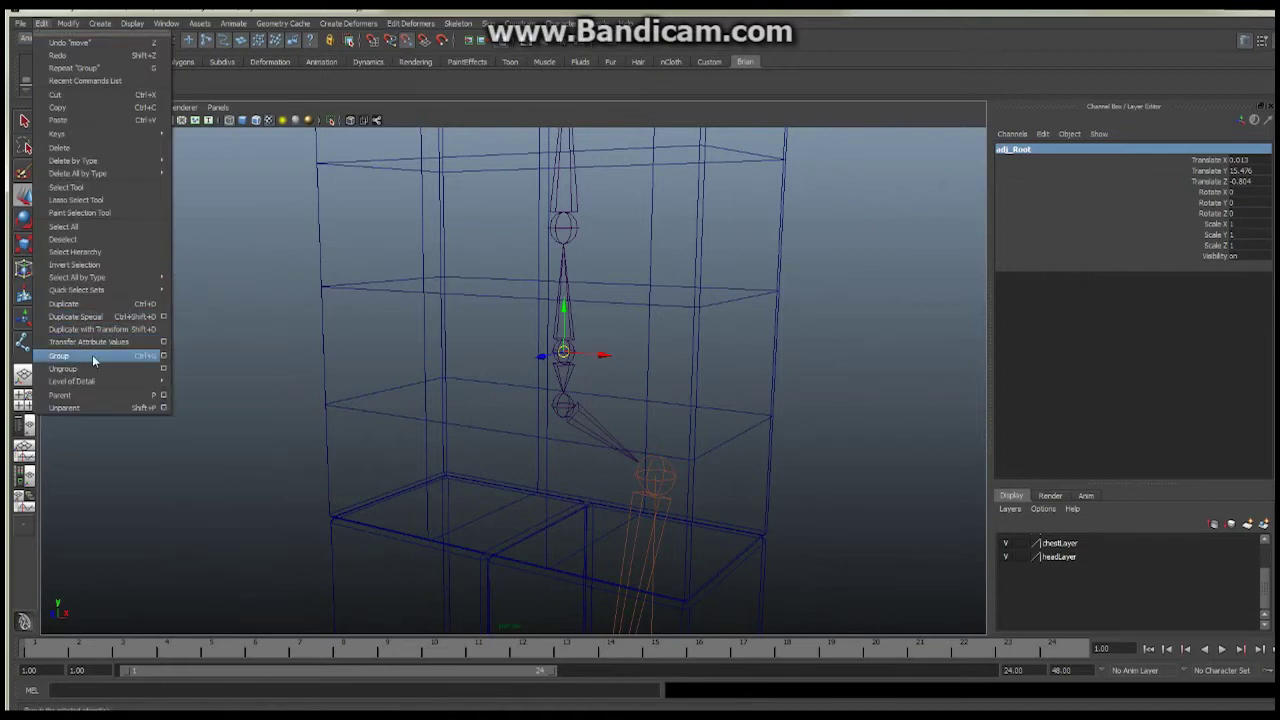
pyautogui.click(63, 303)
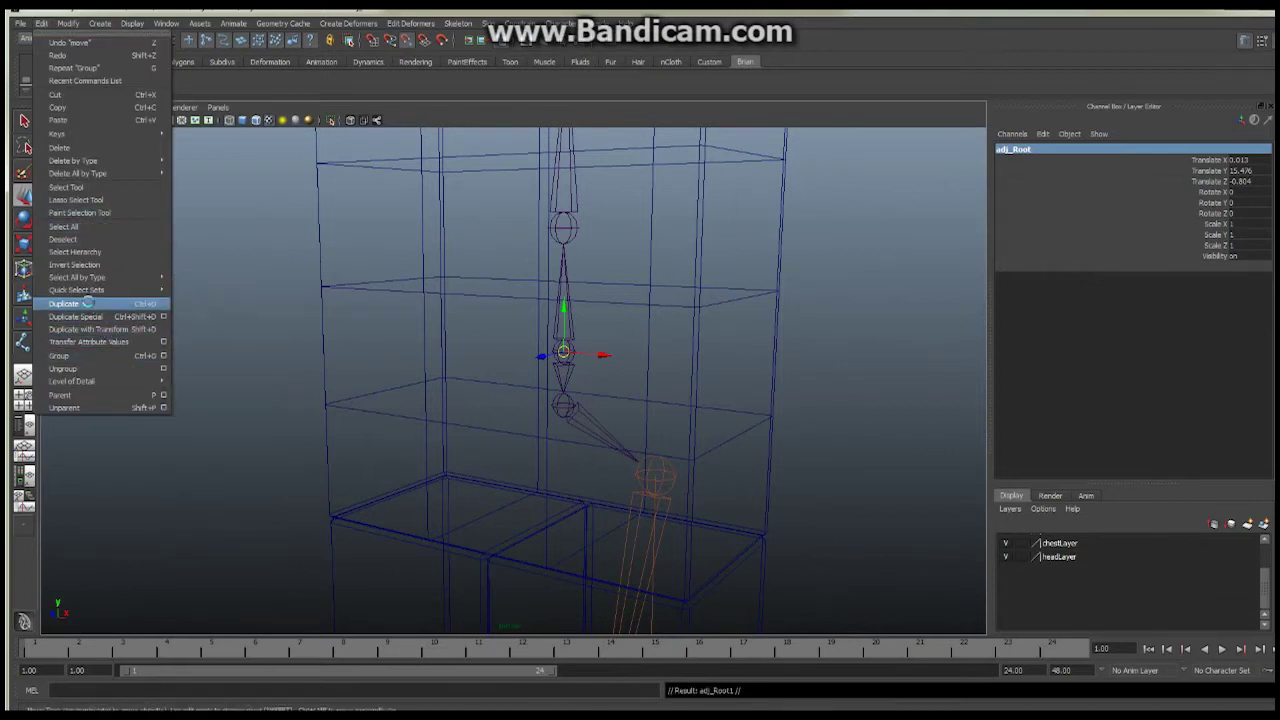
pyautogui.doubleClick(1030, 151)
pyautogui.click(1020, 149)
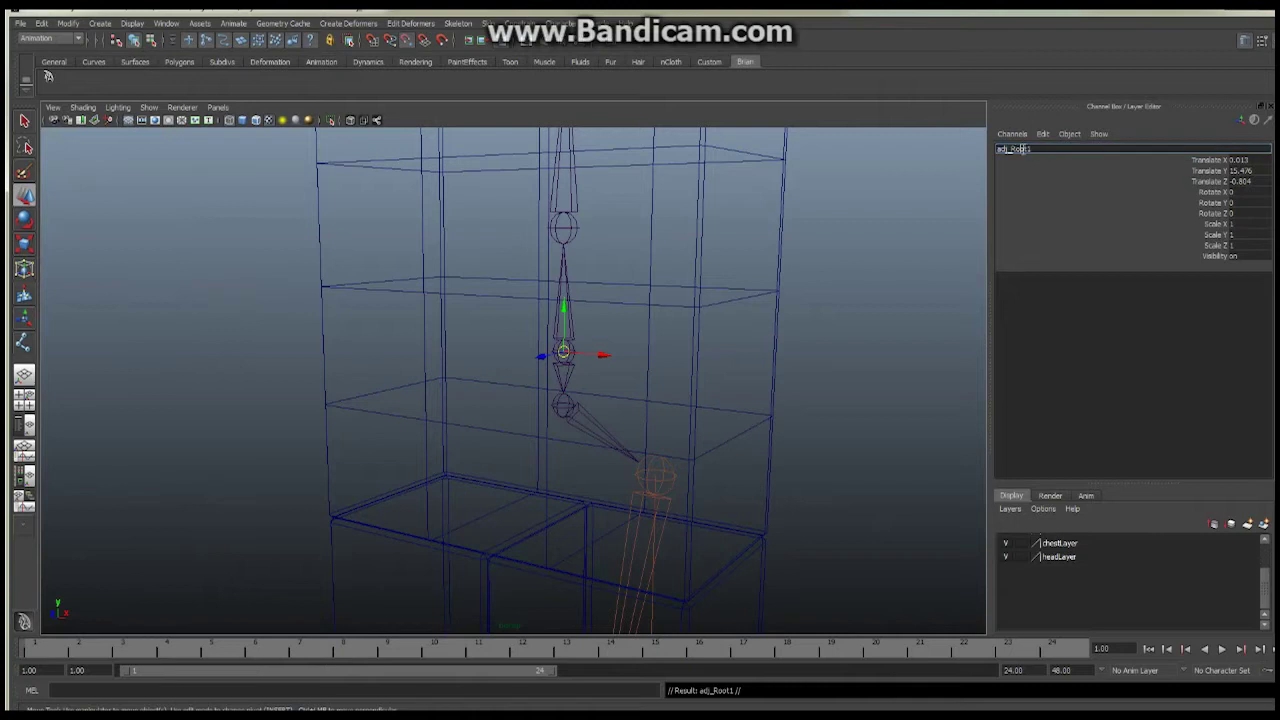
pyautogui.moveTo(1012, 148); pyautogui.dragTo(1035, 151)
pyautogui.write('Pelvis')
pyautogui.press('Return')
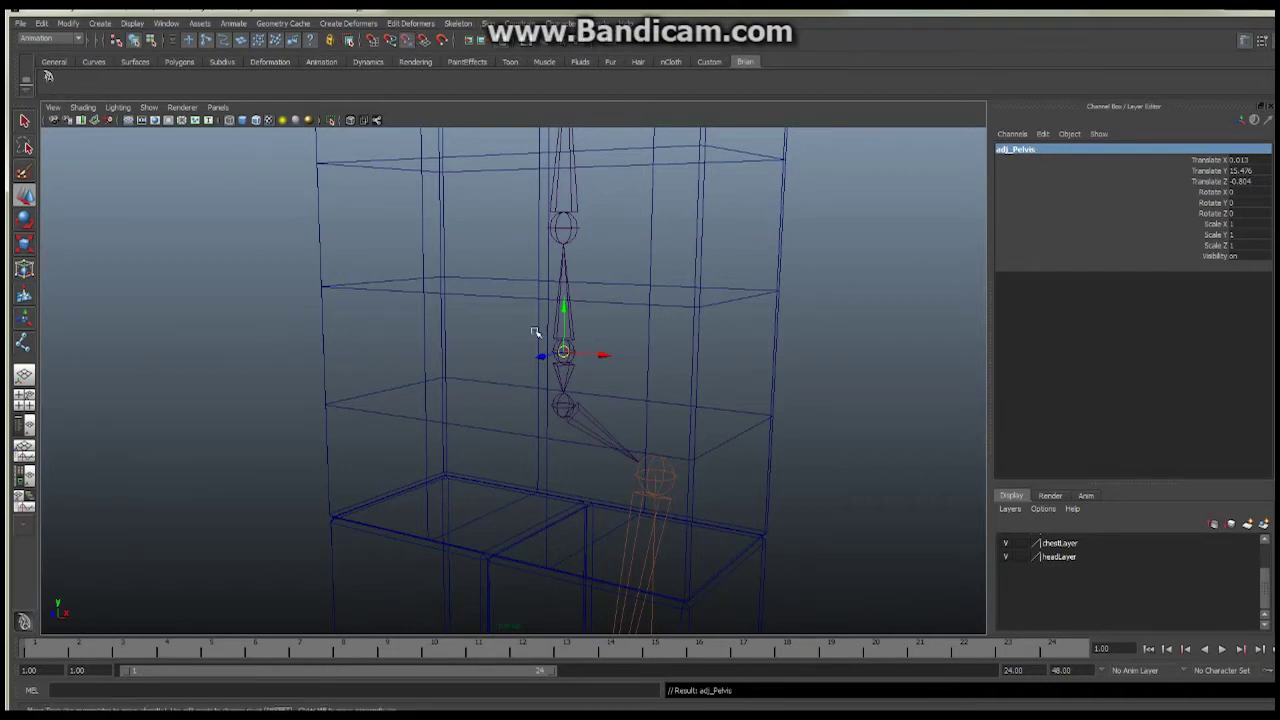
pyautogui.moveTo(563, 353); pyautogui.dragTo(643, 377)
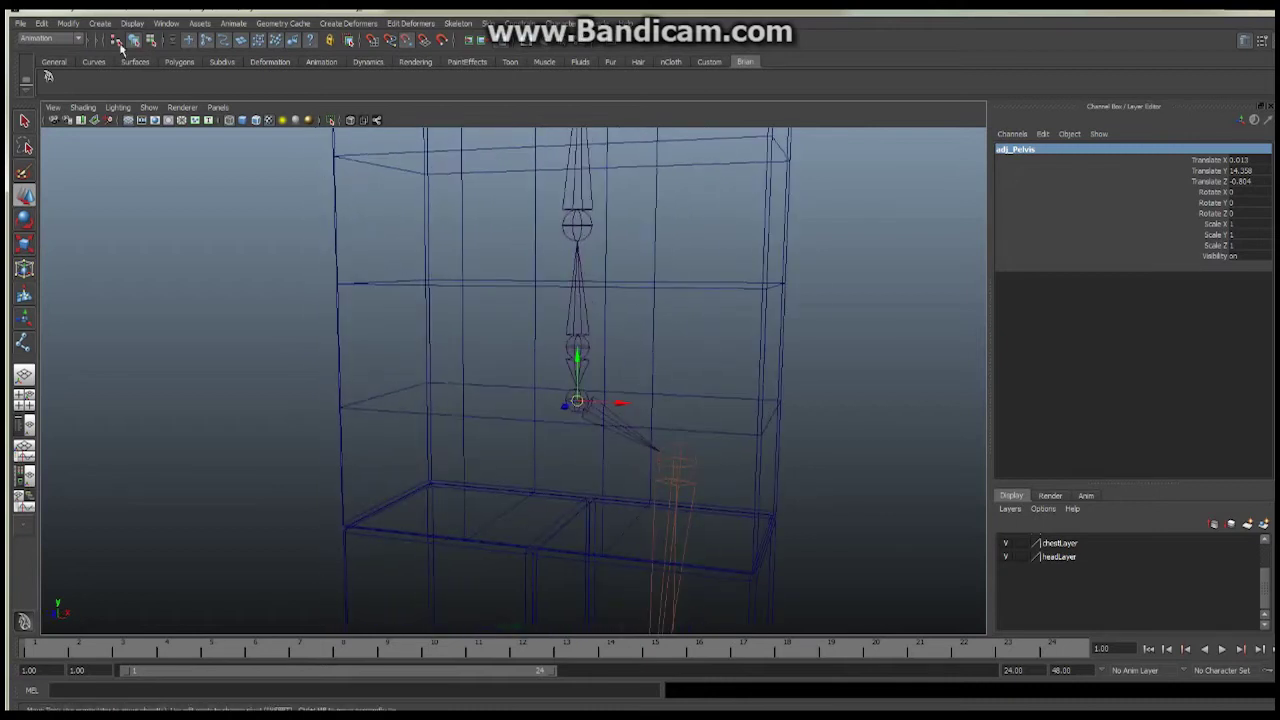
# Step: Duplicate adj_Pelvis as adj_Spine1 and raise it to the spine joint at Translate Y 17.957
pyautogui.click(46, 27)
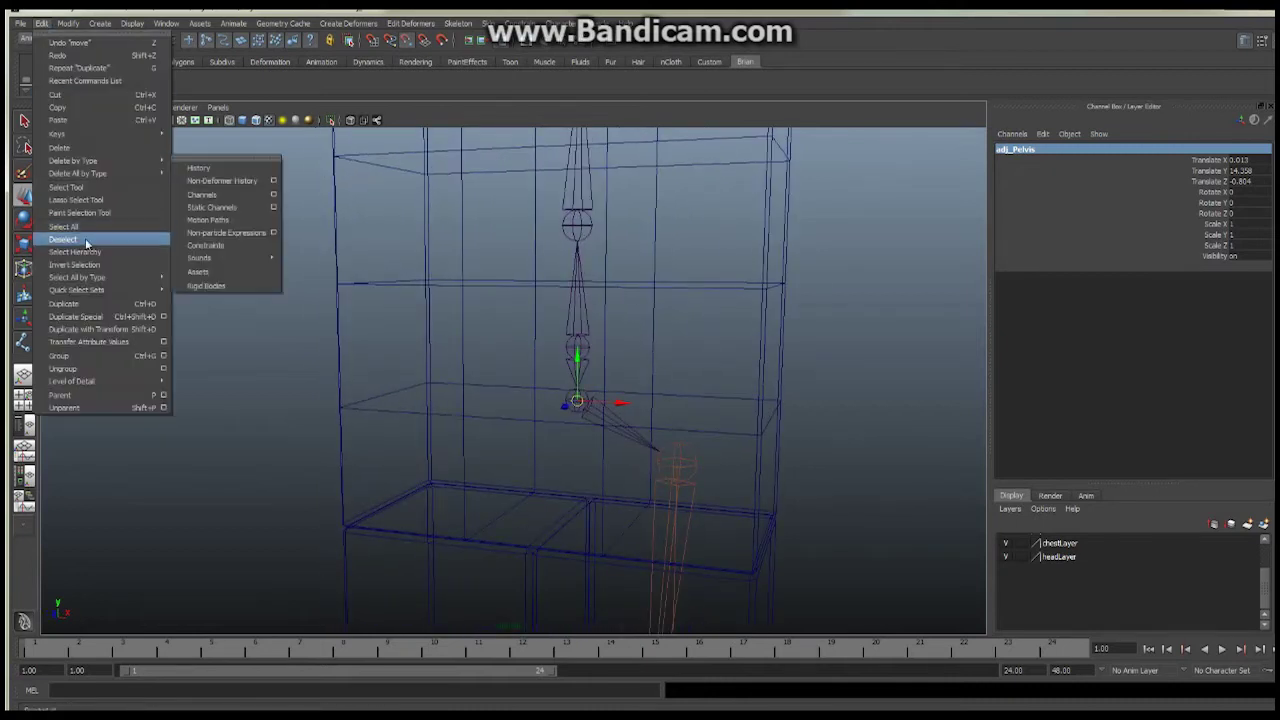
pyautogui.click(75, 305)
pyautogui.doubleClick(1040, 150)
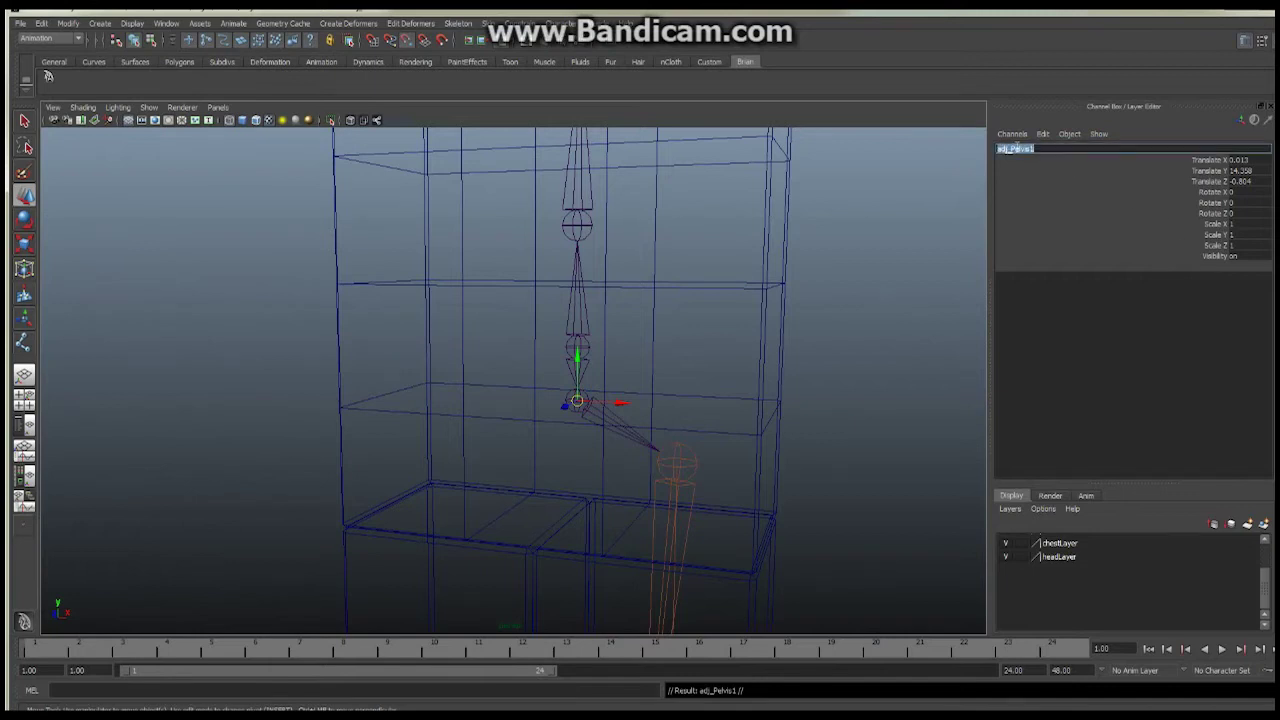
pyautogui.moveTo(1011, 150); pyautogui.dragTo(1040, 150)
pyautogui.write('Spine1')
pyautogui.press('Return')
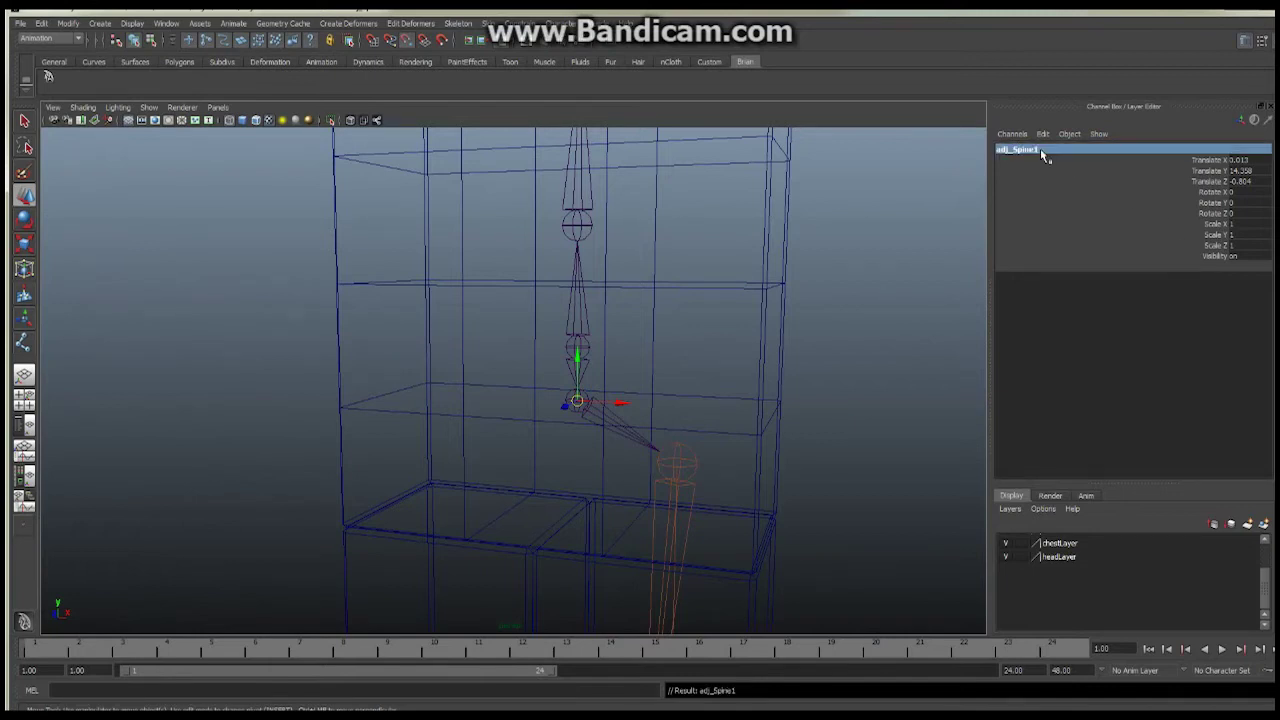
pyautogui.moveTo(573, 403)
pyautogui.mouseDown()
pyautogui.moveTo(613, 254)
pyautogui.moveTo(605, 226)
pyautogui.moveTo(594, 343)
pyautogui.moveTo(420, 360)
pyautogui.moveTo(537, 354)
pyautogui.moveTo(529, 414)
pyautogui.moveTo(567, 407)
pyautogui.mouseUp()
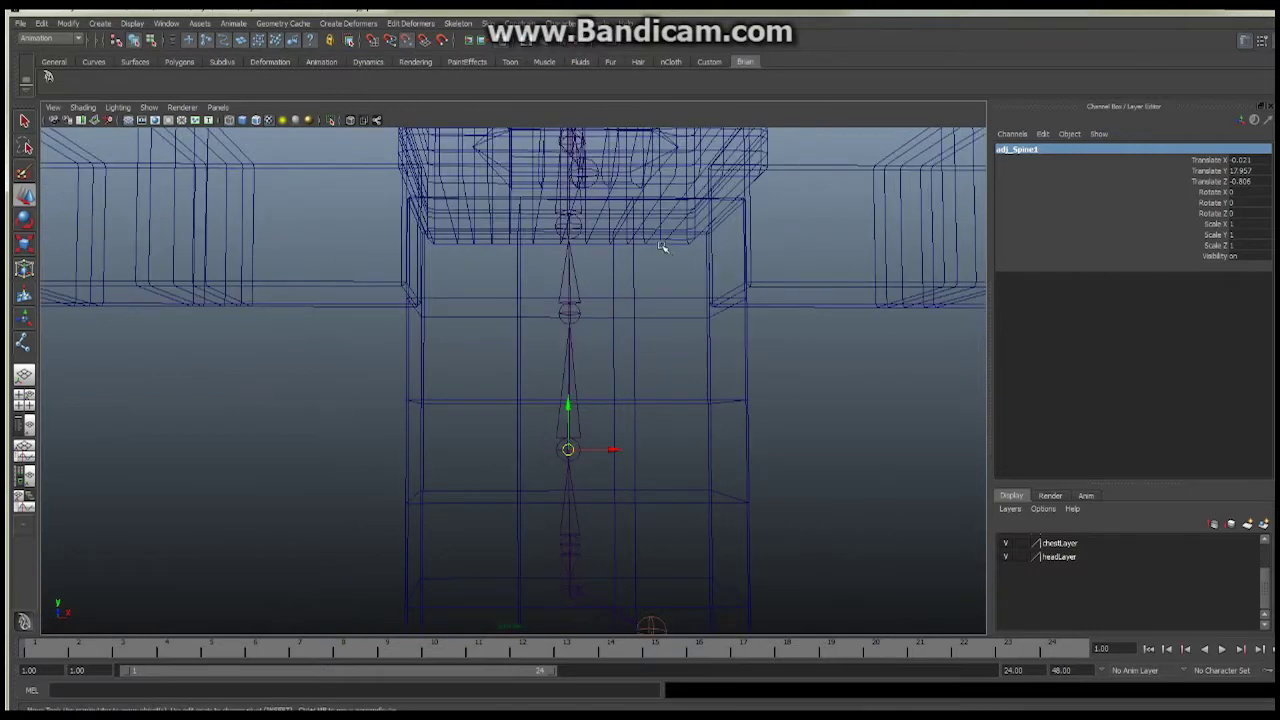
# Step: Duplicate adj_Spine1 as adj_Spine2 and move it to the spine joint at Translate Y 21.364
pyautogui.click(41, 22)
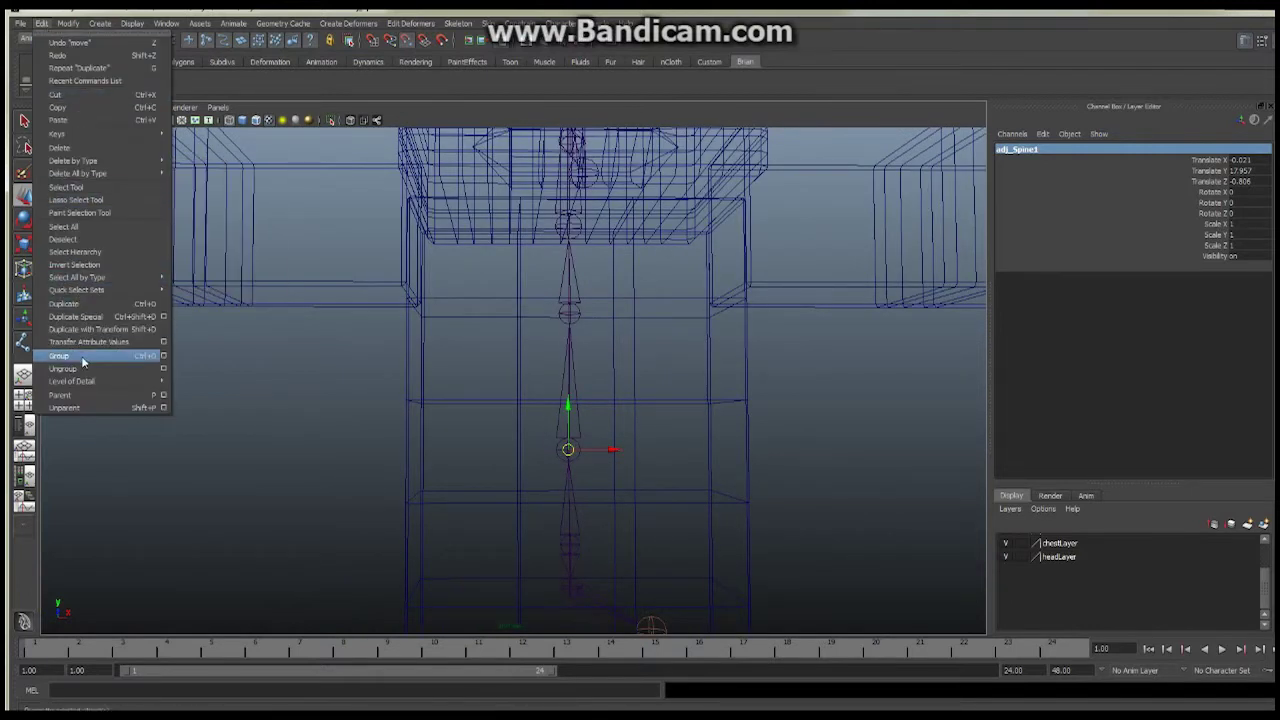
pyautogui.click(84, 304)
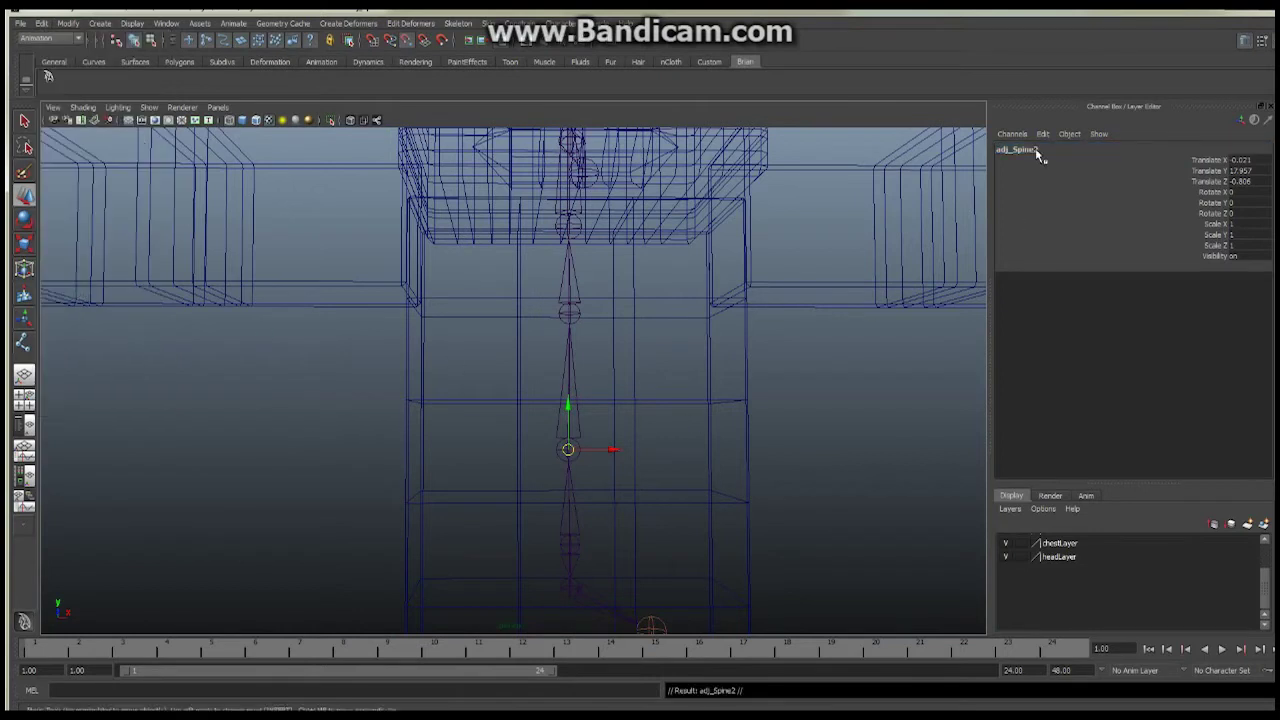
pyautogui.moveTo(567, 449); pyautogui.dragTo(535, 353)
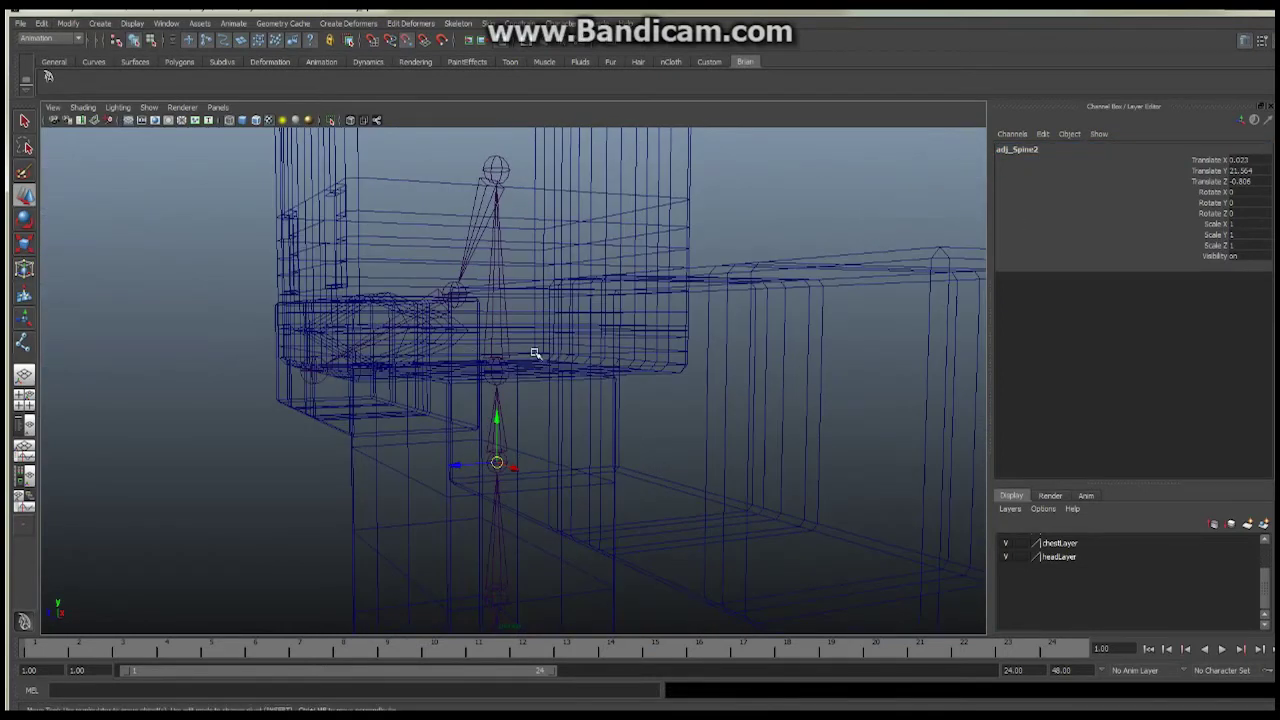
pyautogui.keyDown('alt'); pyautogui.moveTo(349, 347); pyautogui.dragTo(611, 243); pyautogui.keyUp('alt')
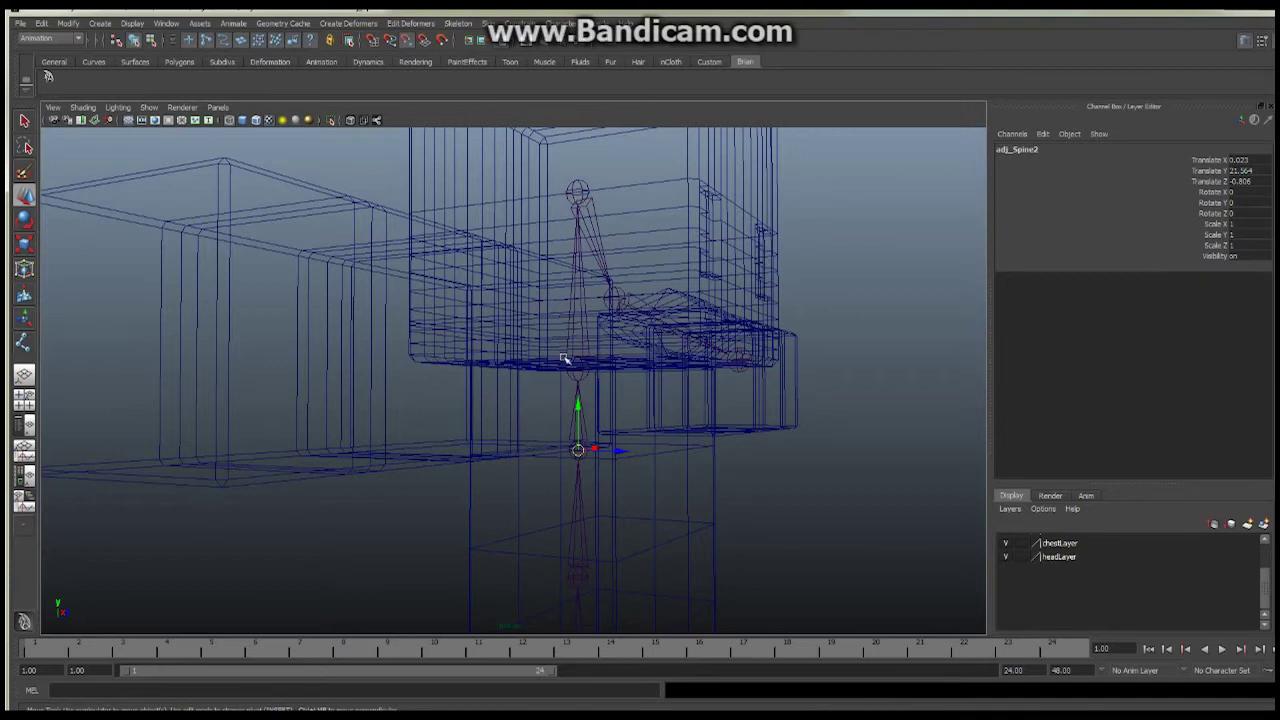
pyautogui.click(42, 23)
# Step: Duplicate adj_Spine2 and raise the copy to the neck joint at Translate Y 23.902
pyautogui.click(87, 303)
pyautogui.moveTo(578, 451); pyautogui.dragTo(583, 371)
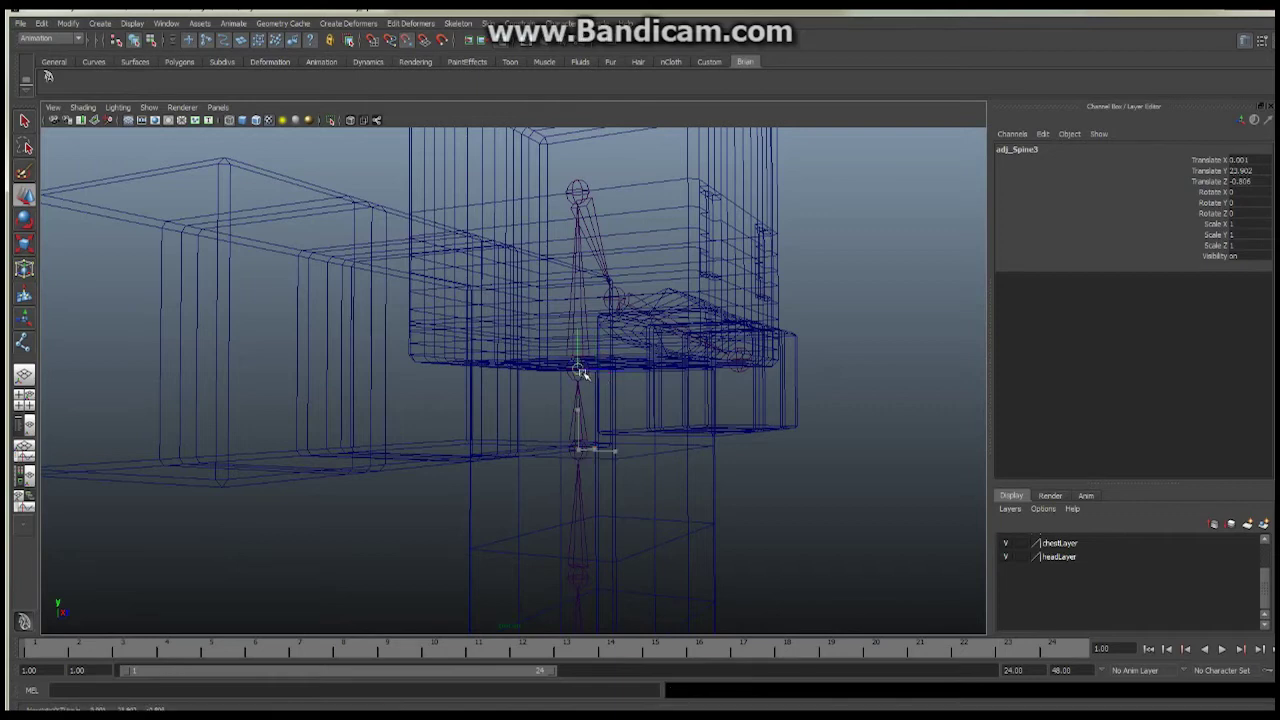
pyautogui.keyDown('alt'); pyautogui.moveTo(686, 400); pyautogui.dragTo(599, 372); pyautogui.keyUp('alt')
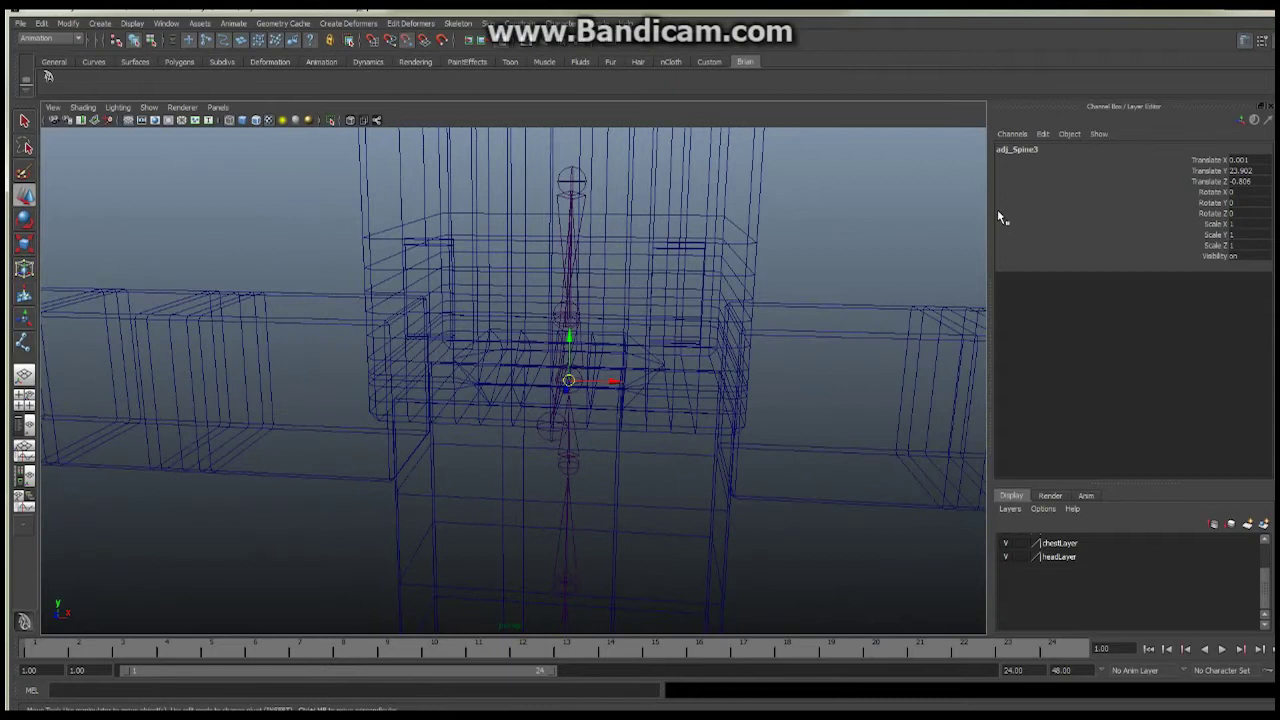
# Step: Rename the copy from adj_Spine3 to adj_Neck
pyautogui.click(1030, 149)
pyautogui.click(1013, 149)
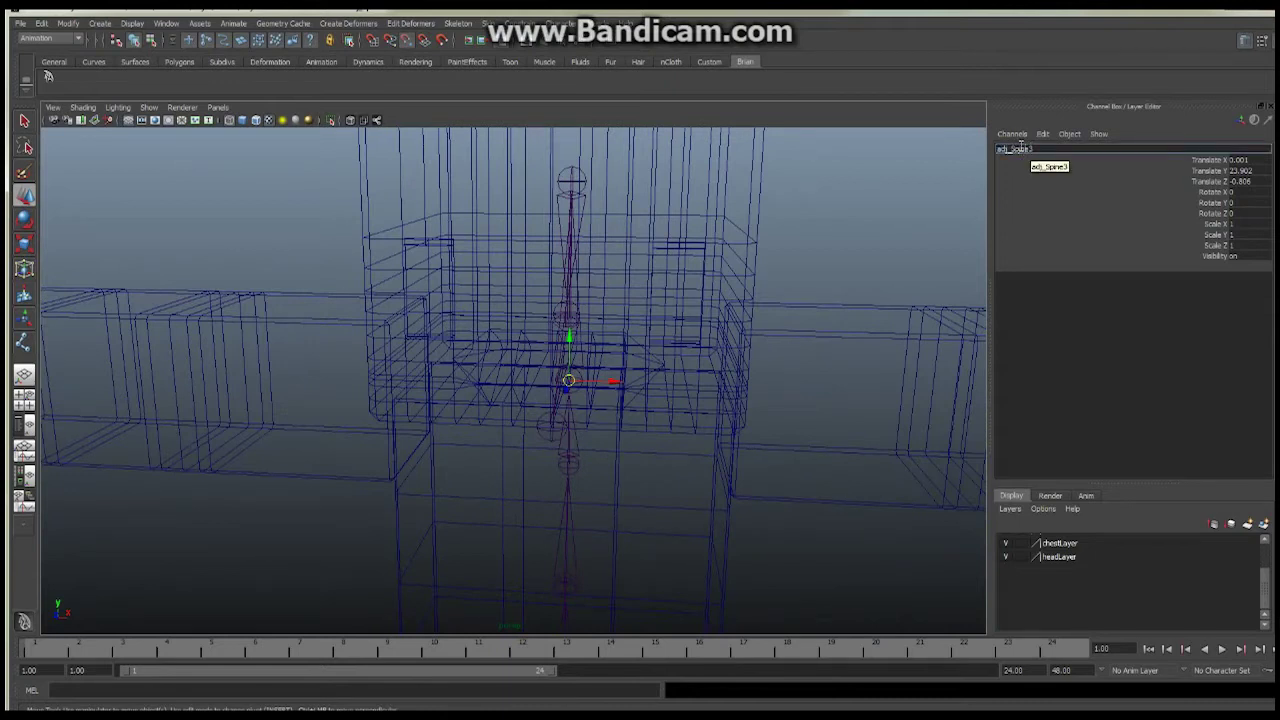
pyautogui.moveTo(1011, 149); pyautogui.dragTo(1038, 150)
pyautogui.write('Neck')
pyautogui.press('Return')
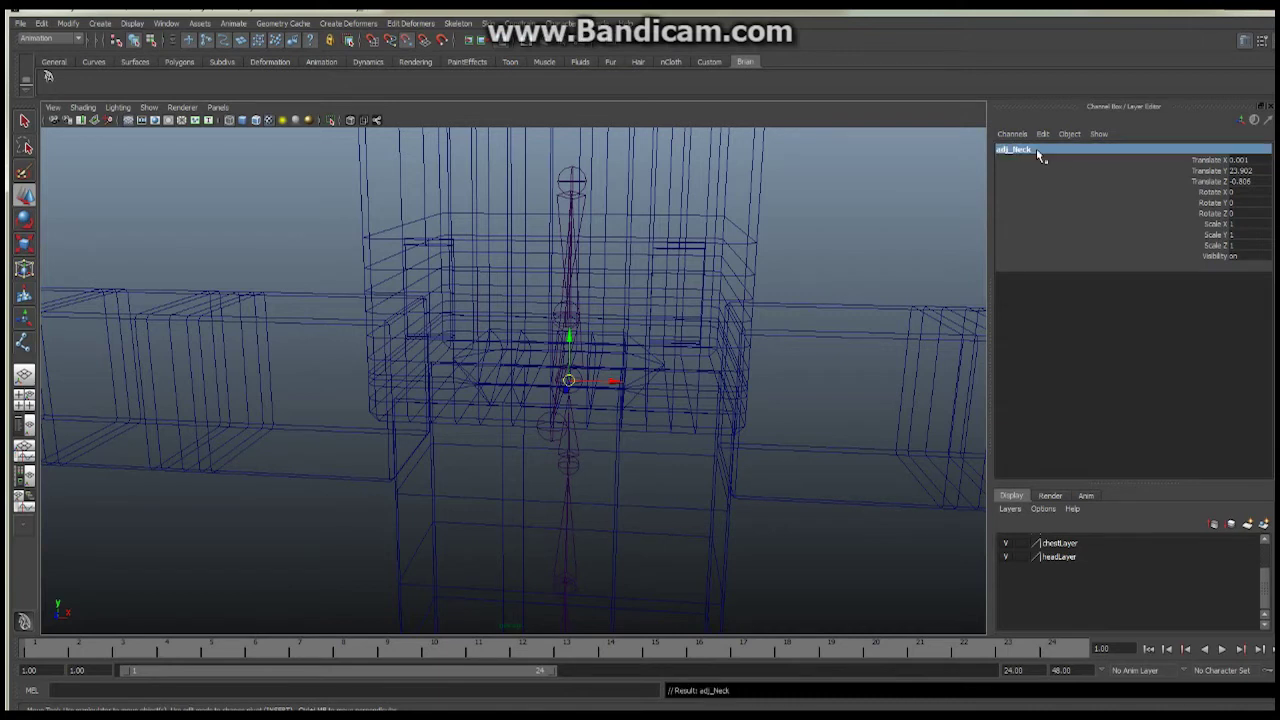
pyautogui.keyDown('alt'); pyautogui.moveTo(706, 343); pyautogui.dragTo(449, 334, button='right'); pyautogui.keyUp('alt')
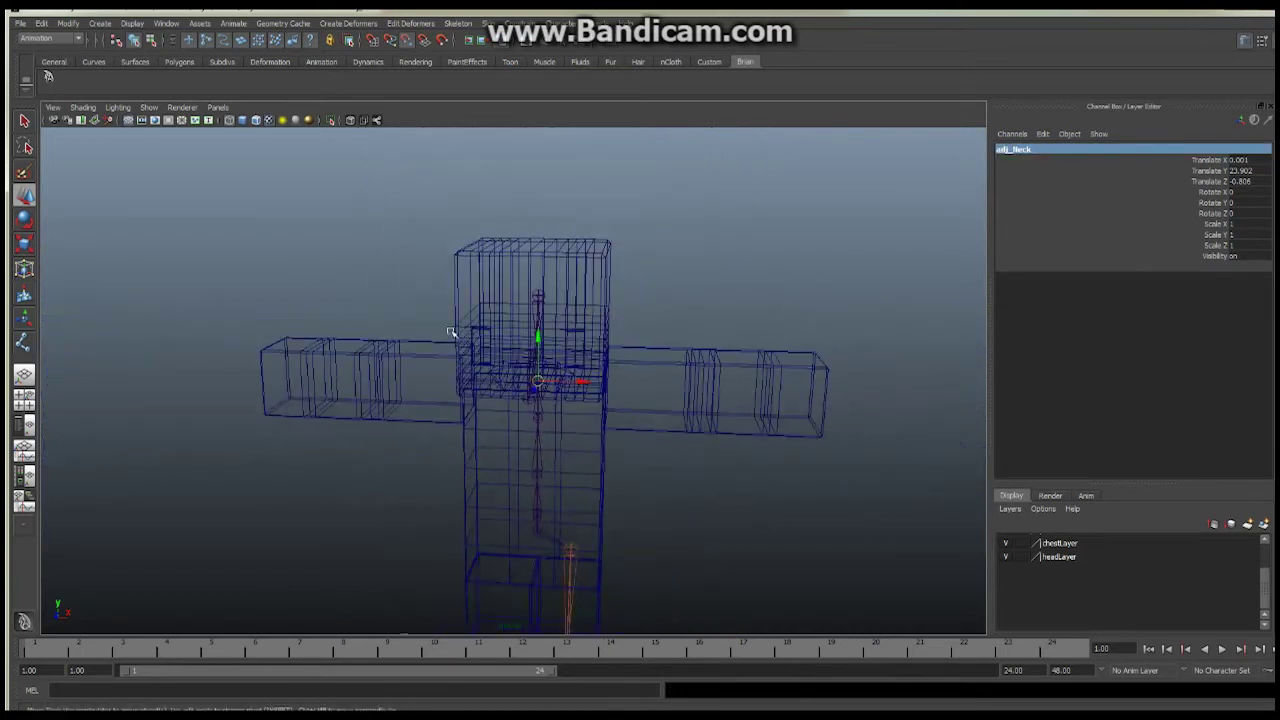
pyautogui.keyDown('alt'); pyautogui.moveTo(449, 334); pyautogui.dragTo(515, 337); pyautogui.keyUp('alt')
pyautogui.keyDown('alt'); pyautogui.moveTo(673, 371); pyautogui.dragTo(697, 314); pyautogui.keyUp('alt')
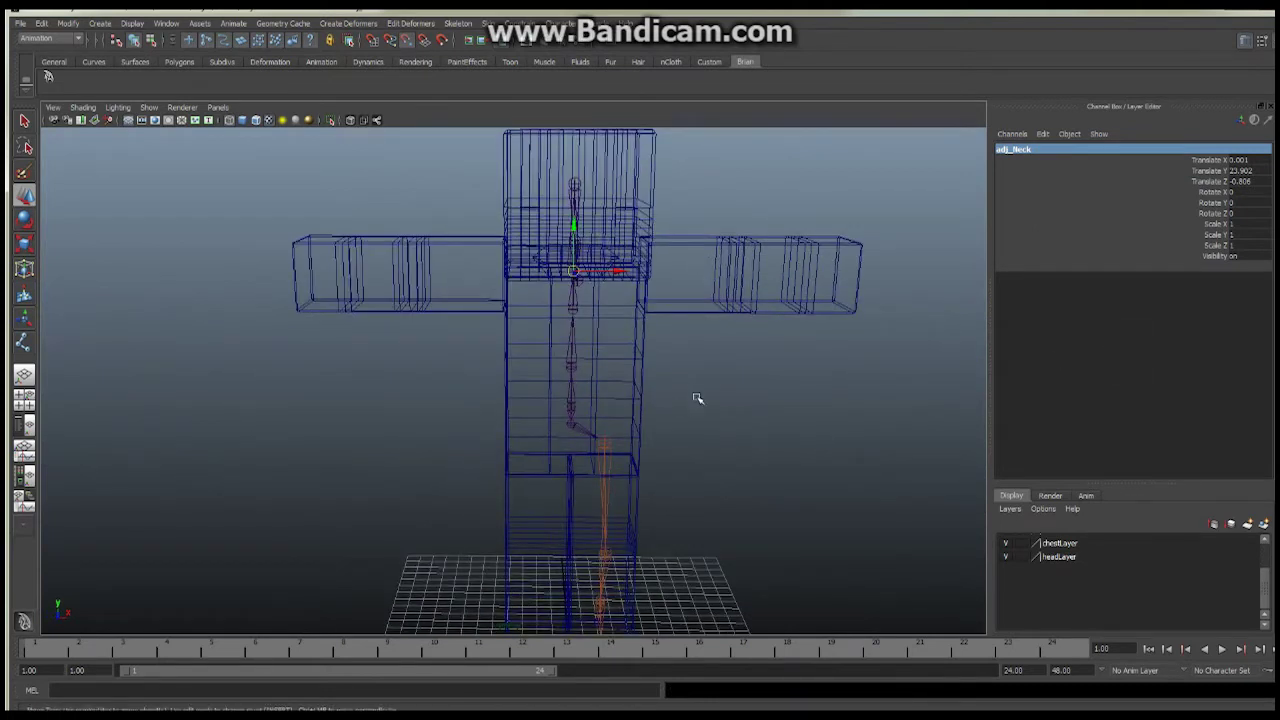
pyautogui.keyDown('alt'); pyautogui.moveTo(699, 399); pyautogui.dragTo(643, 355); pyautogui.keyUp('alt')
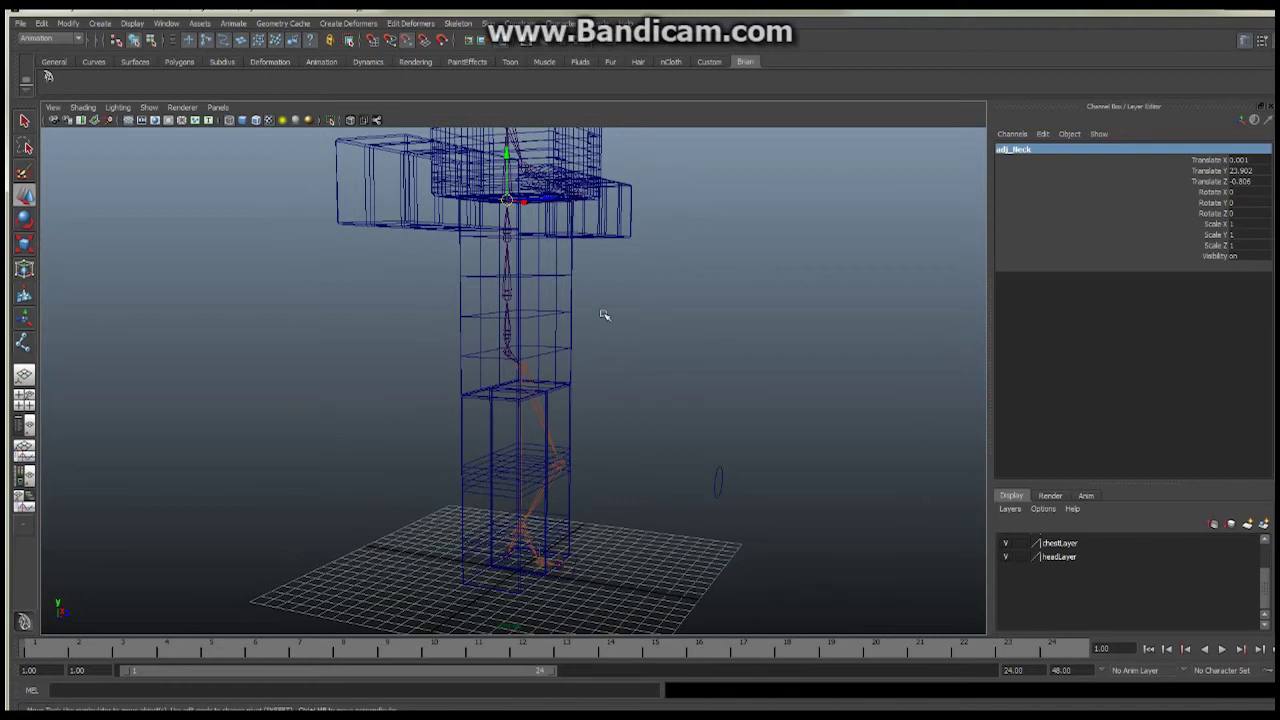
pyautogui.keyDown('alt'); pyautogui.moveTo(605, 315); pyautogui.dragTo(535, 339); pyautogui.keyUp('alt')
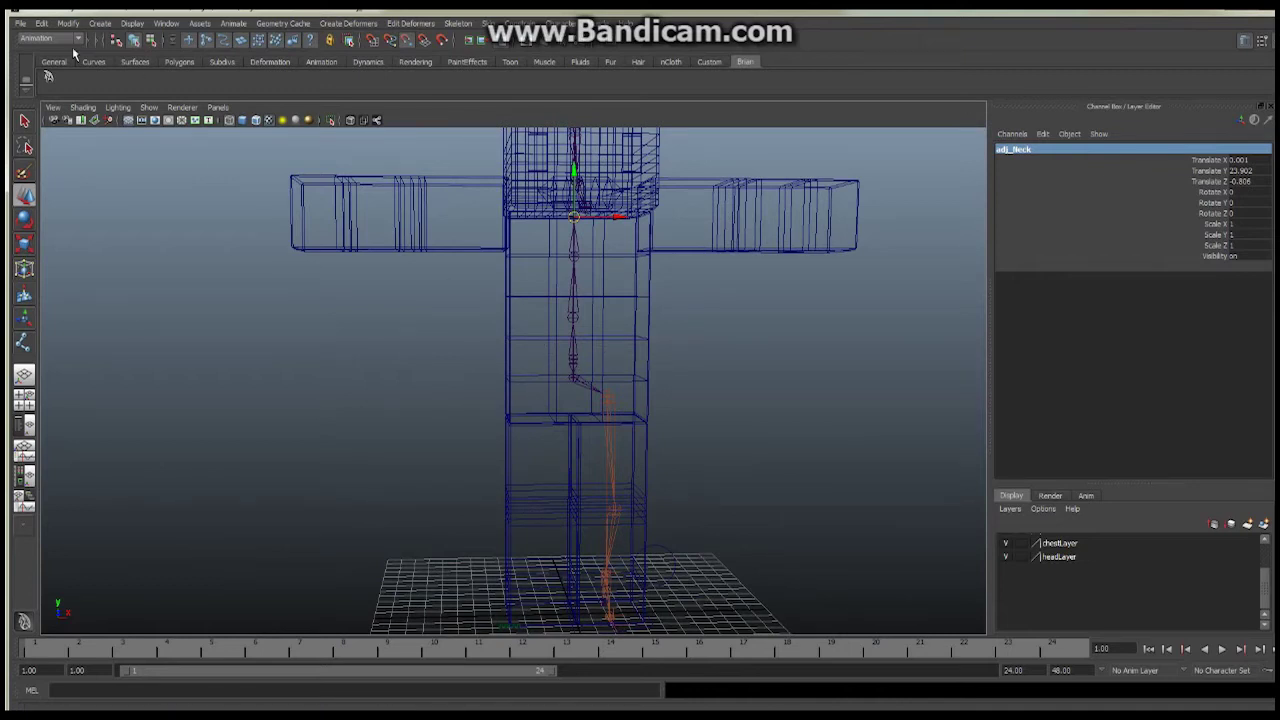
# Step: Create a NURBS circle and move it up onto the hip joint at Translate Y 15.476
pyautogui.click(104, 24)
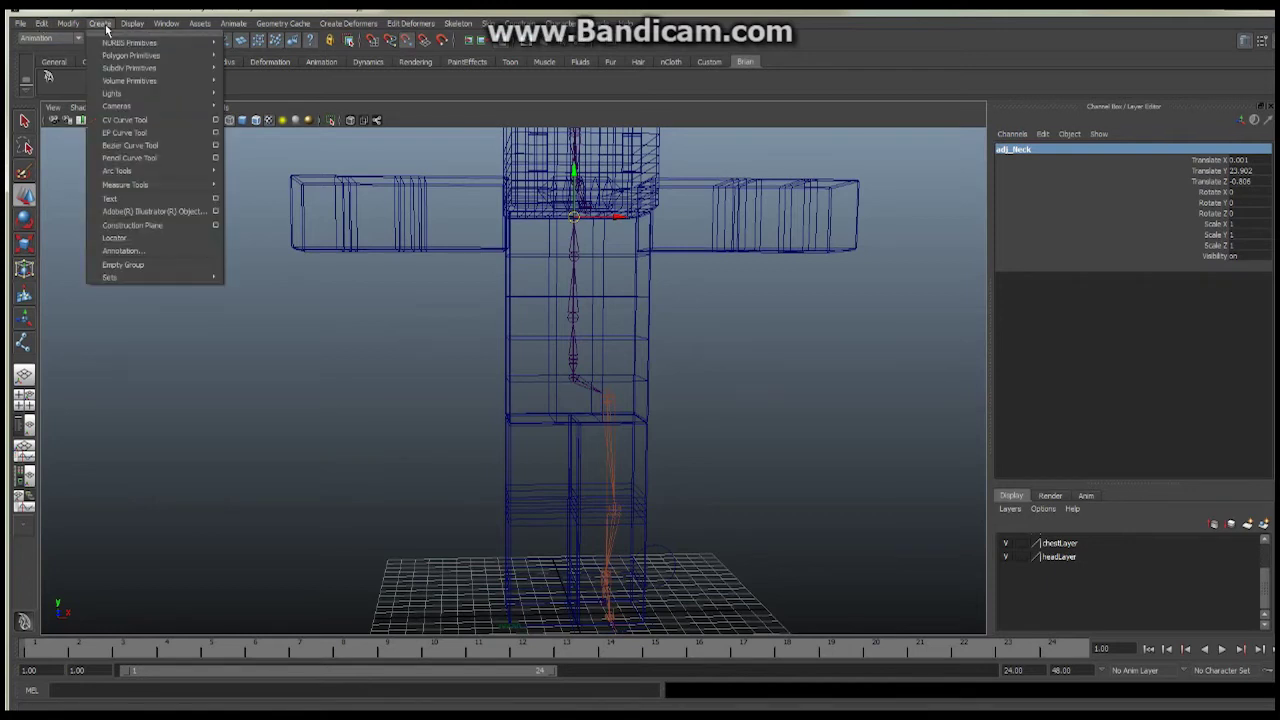
pyautogui.moveTo(135, 43)
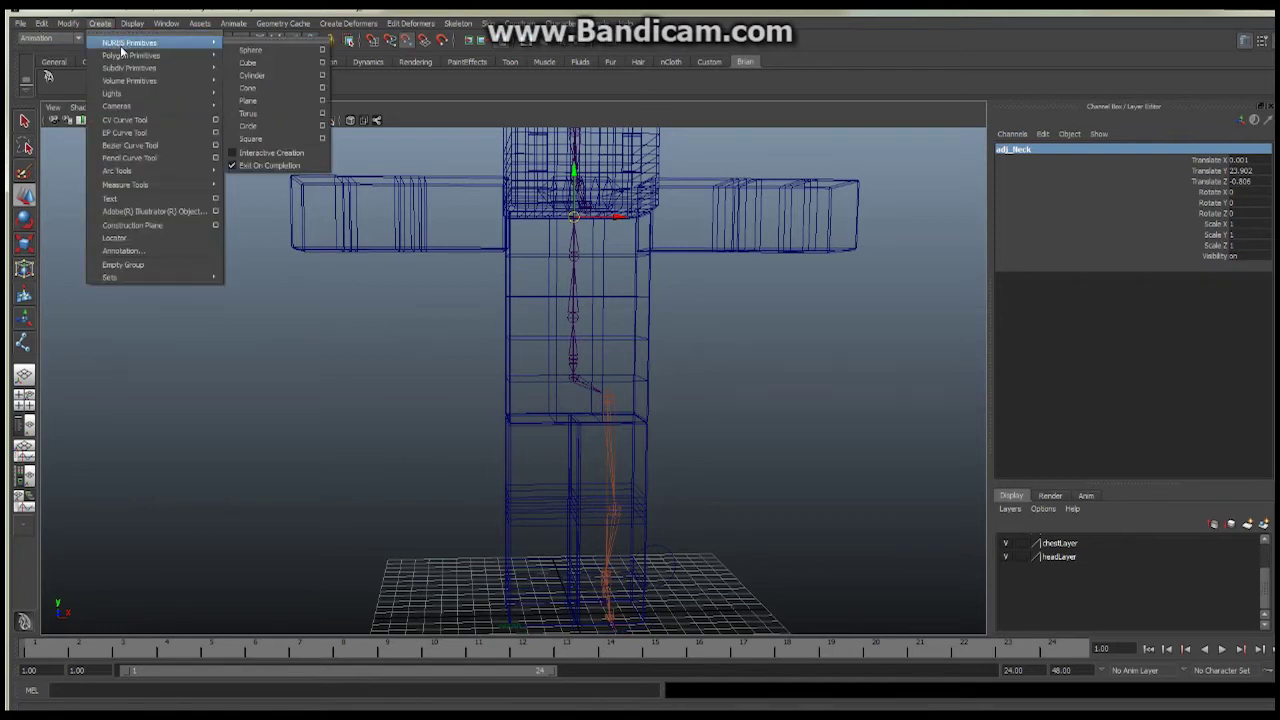
pyautogui.click(262, 126)
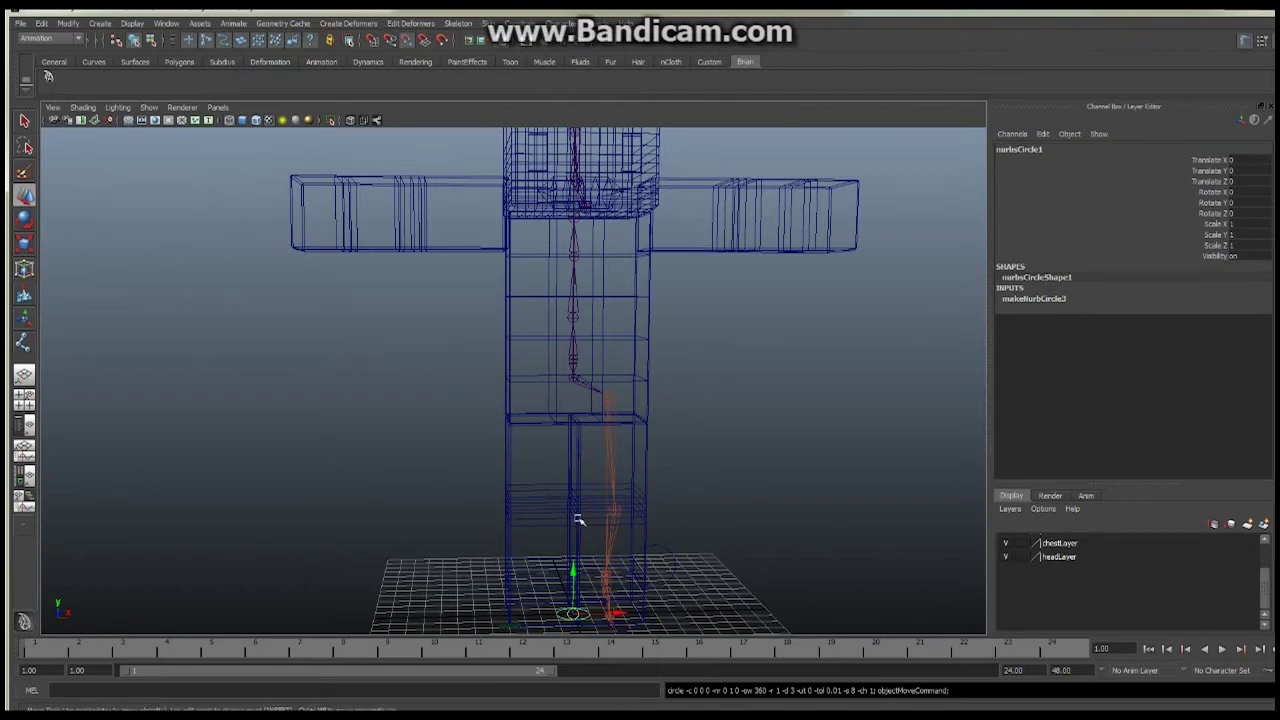
pyautogui.moveTo(573, 612); pyautogui.dragTo(685, 364)
pyautogui.scroll(5, 734, 369)
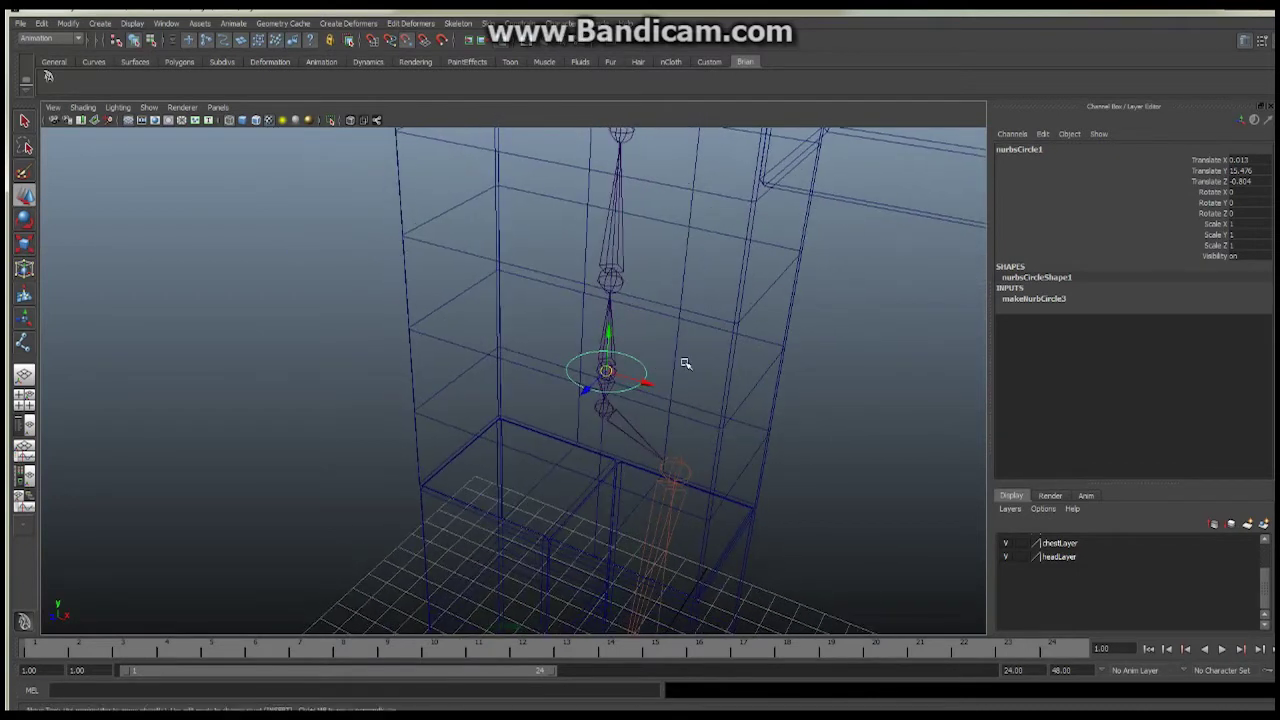
# Step: Scale nurbsCircle1 uniformly to 5 on X, Y and Z
pyautogui.click(1240, 225)
pyautogui.keyDown('shift'); pyautogui.click(1243, 246); pyautogui.keyUp('shift')
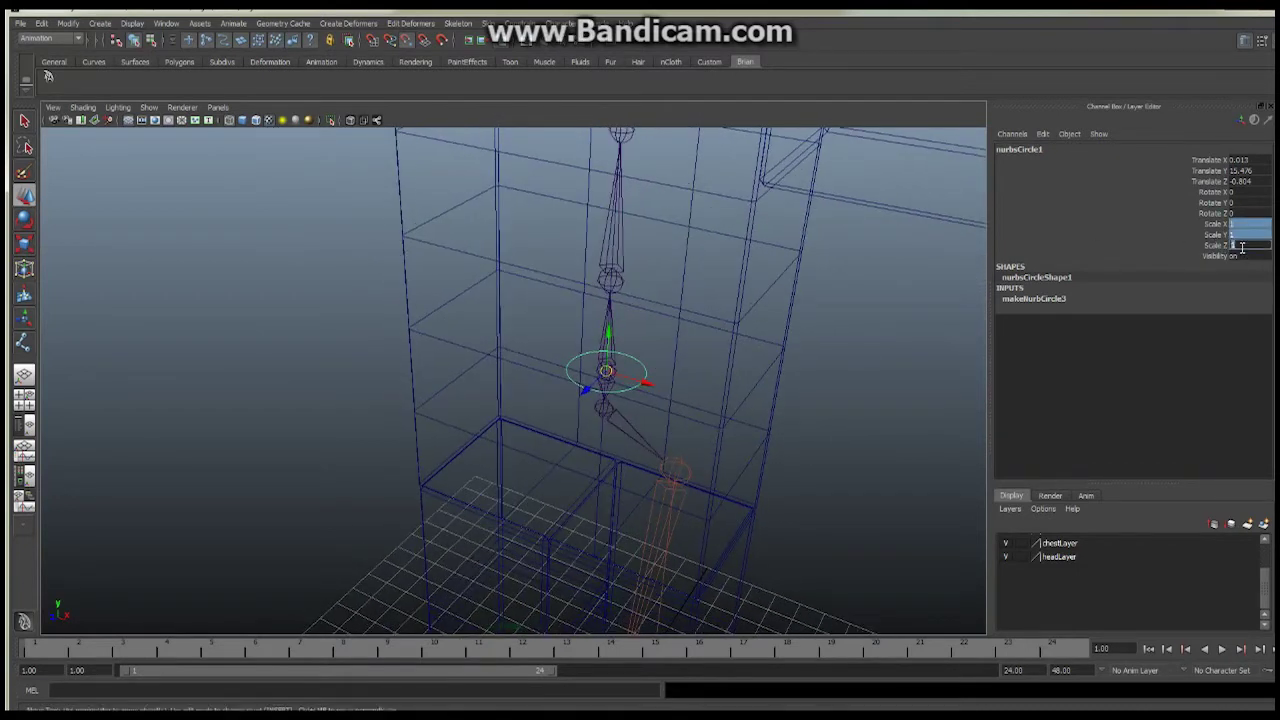
pyautogui.write('3')
pyautogui.press('Return')
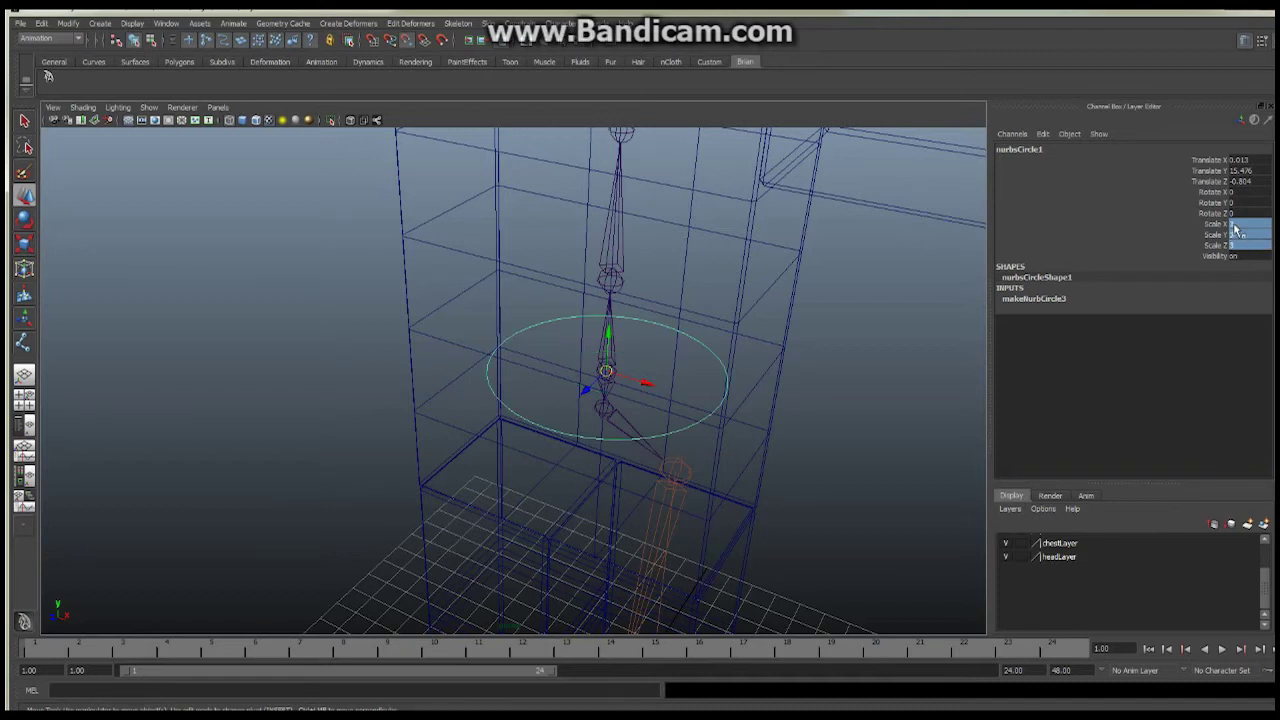
pyautogui.click(1235, 230)
pyautogui.keyDown('shift'); pyautogui.click(1244, 246); pyautogui.keyUp('shift')
pyautogui.write('5')
pyautogui.press('Return')
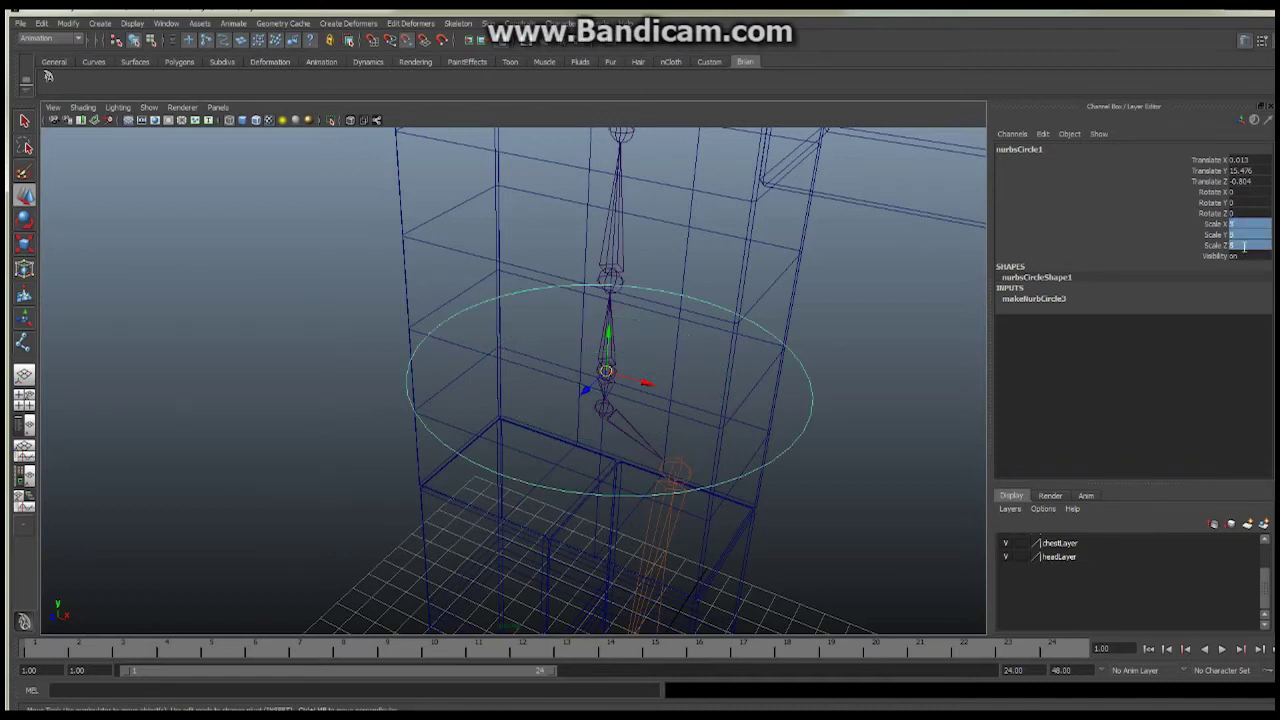
pyautogui.keyDown('alt'); pyautogui.moveTo(804, 380); pyautogui.dragTo(447, 427); pyautogui.keyUp('alt')
pyautogui.moveTo(431, 436); pyautogui.dragTo(385, 438, button='right')
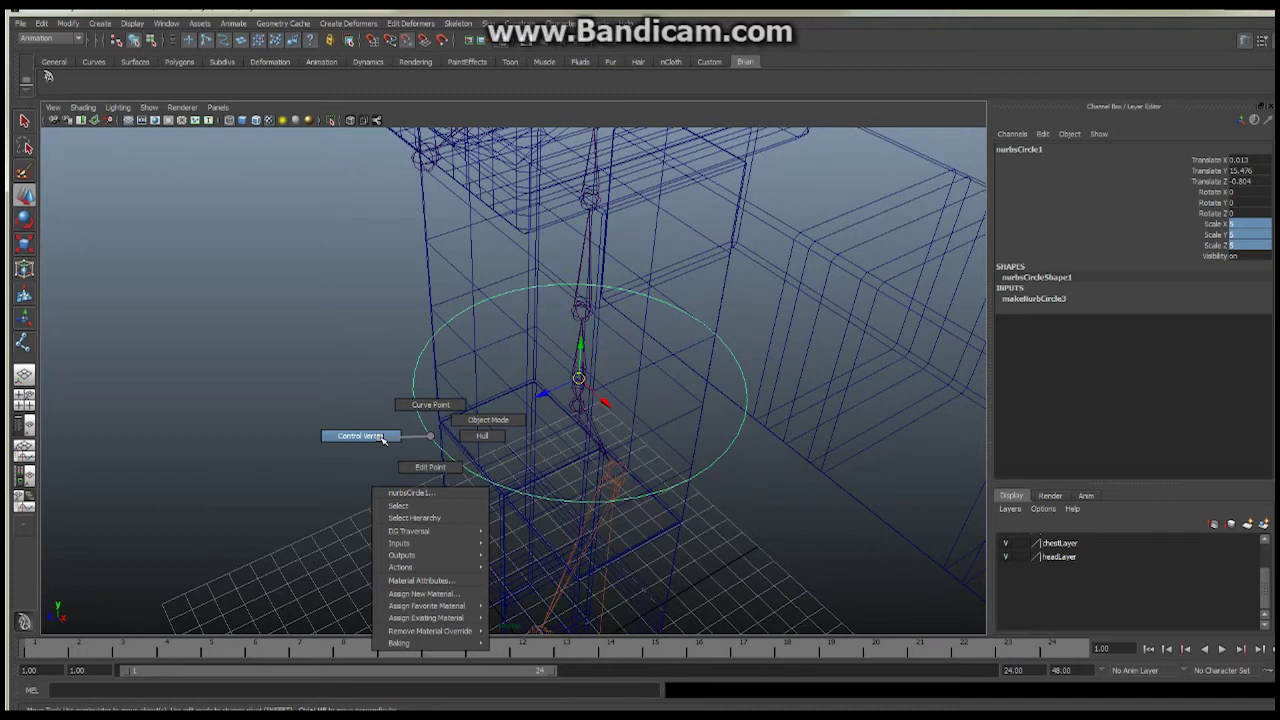
# Step: Move and scale the circle's control vertices into a wider, flatter oval, then return to Object Mode
pyautogui.moveTo(383, 439); pyautogui.dragTo(380, 439, button='right')
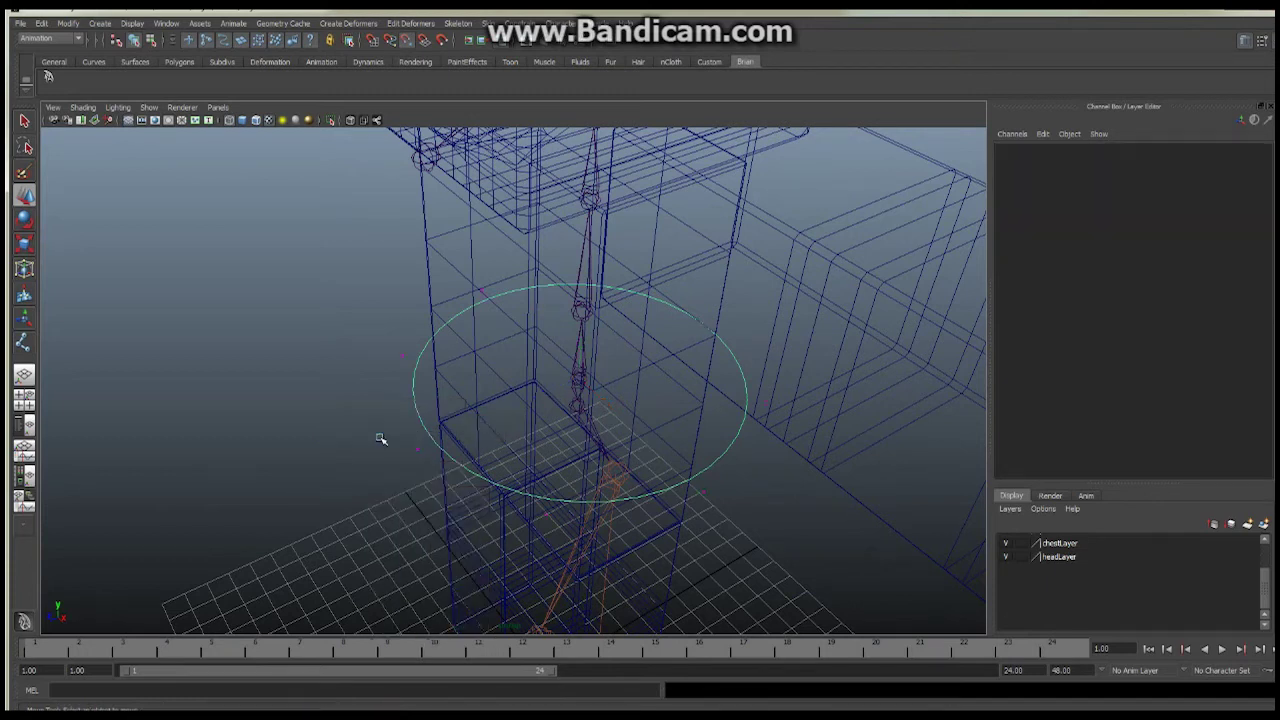
pyautogui.moveTo(375, 423); pyautogui.dragTo(297, 486)
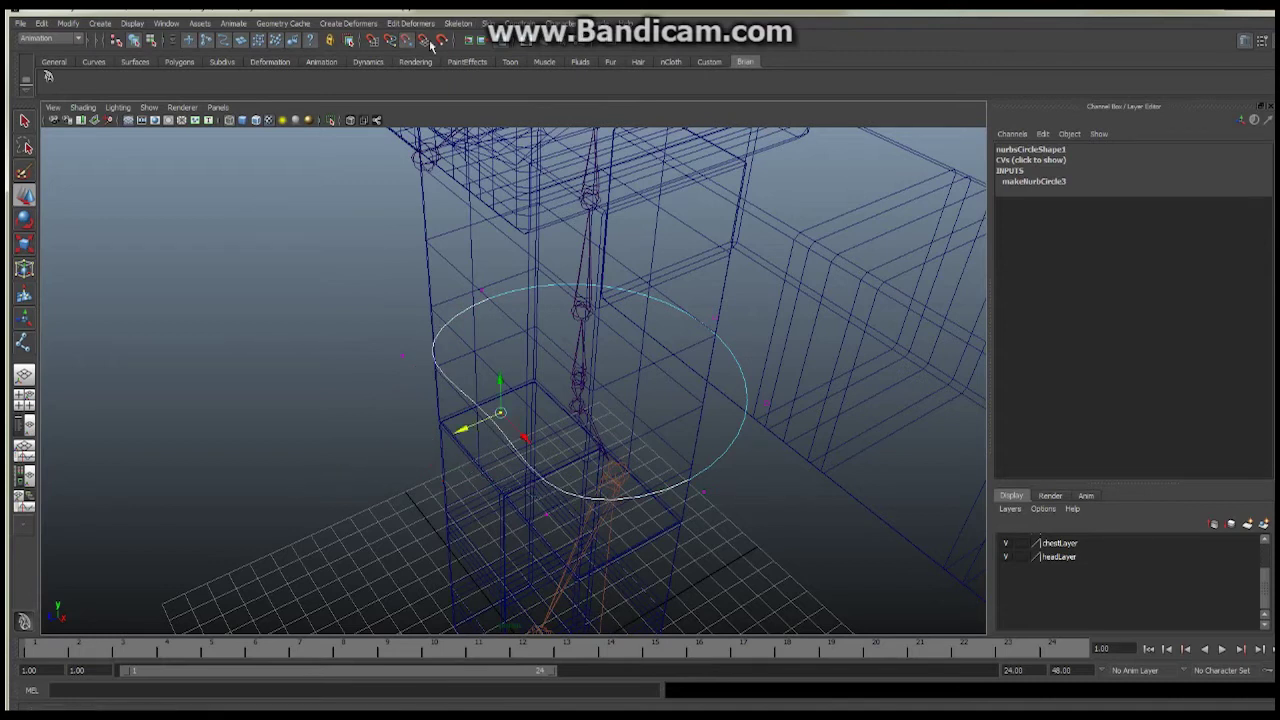
pyautogui.moveTo(466, 430); pyautogui.dragTo(42, 517)
pyautogui.keyDown('alt'); pyautogui.moveTo(523, 474); pyautogui.dragTo(640, 414); pyautogui.keyUp('alt')
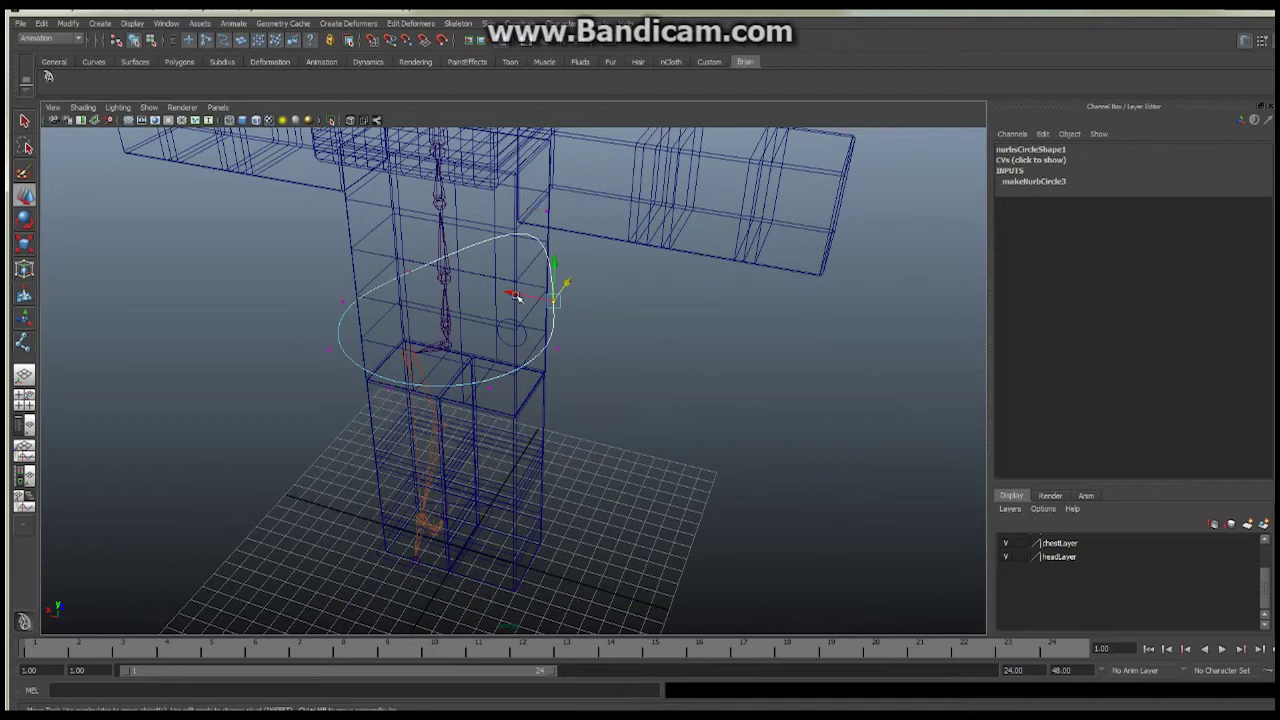
pyautogui.moveTo(515, 296); pyautogui.dragTo(531, 296)
pyautogui.hotkey('ctrl', 'z')
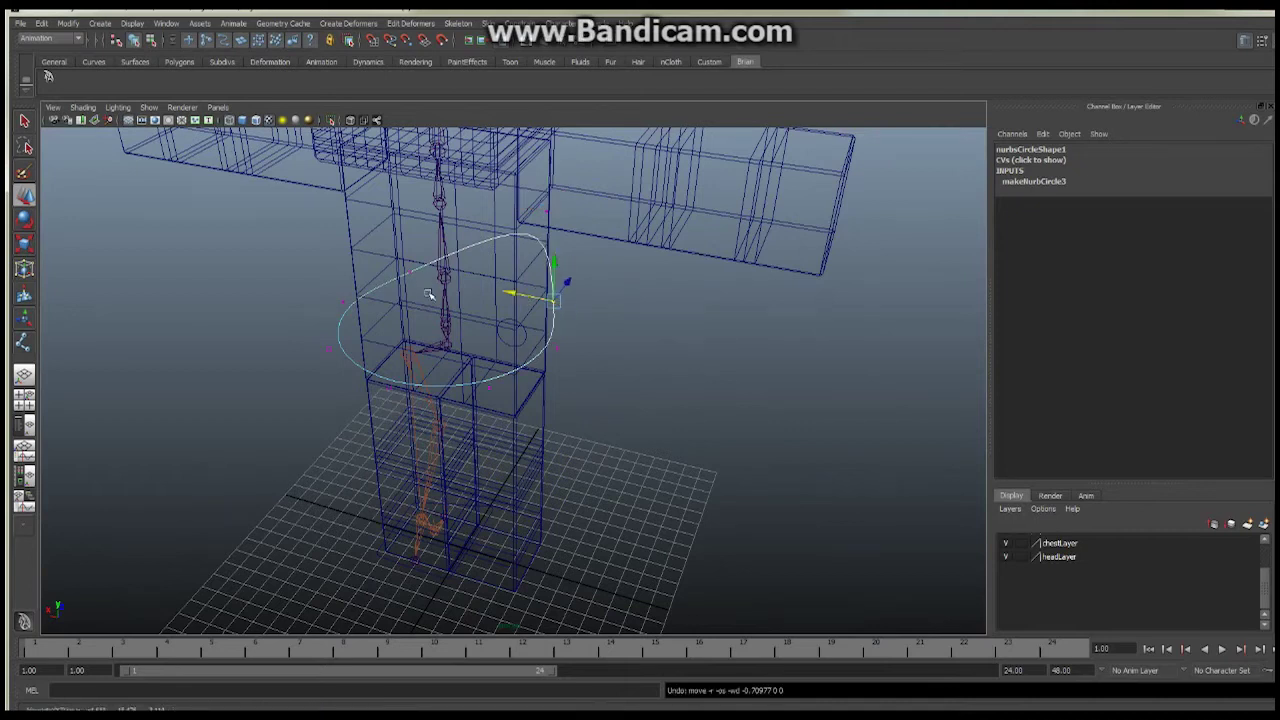
pyautogui.click(410, 272)
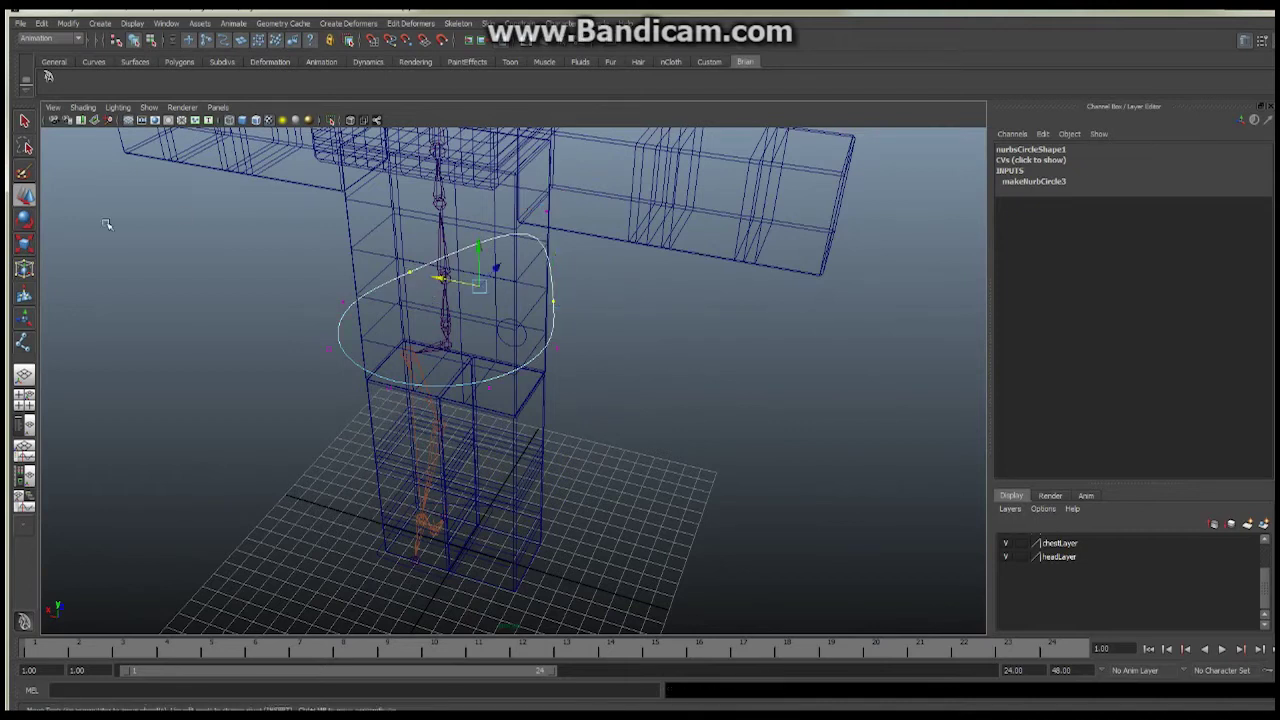
pyautogui.click(24, 243)
pyautogui.moveTo(536, 302); pyautogui.dragTo(559, 342)
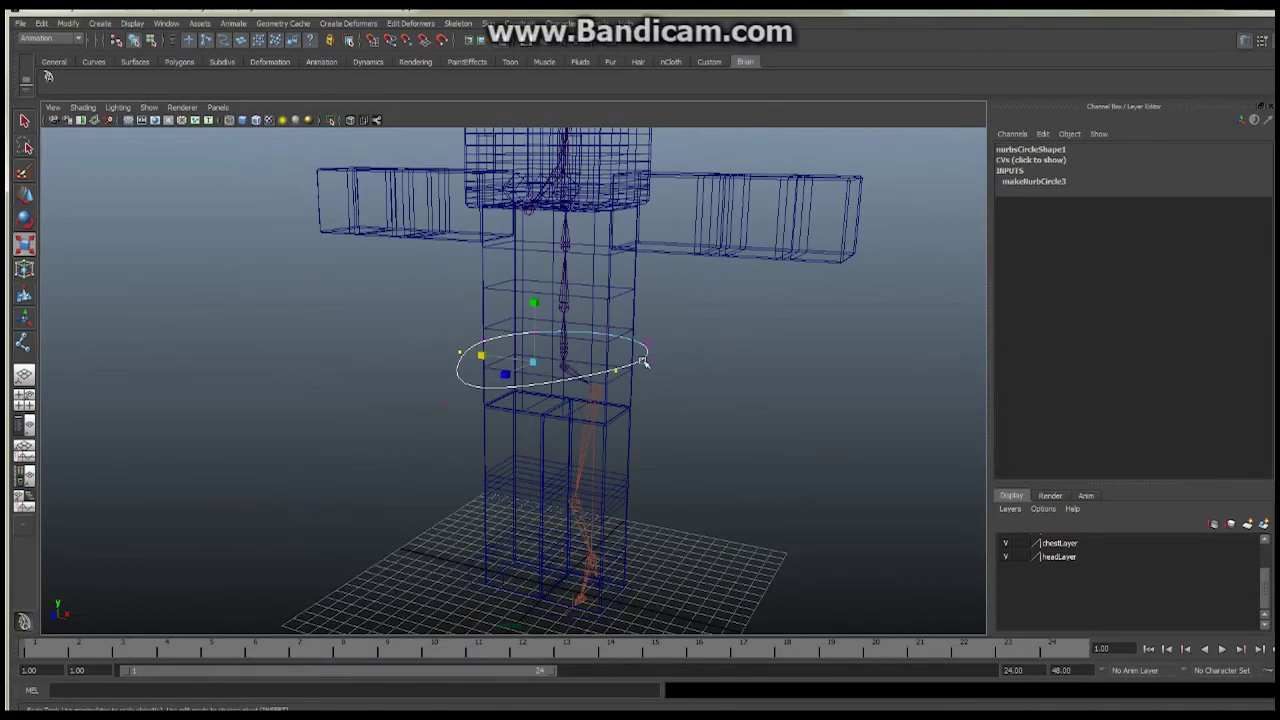
pyautogui.moveTo(645, 362); pyautogui.dragTo(677, 348, button='right')
# Step: Name nurbsCircle1 cnt_Root, which renames its shape node to cnt_RootShape
pyautogui.click(648, 357)
pyautogui.doubleClick(1048, 148)
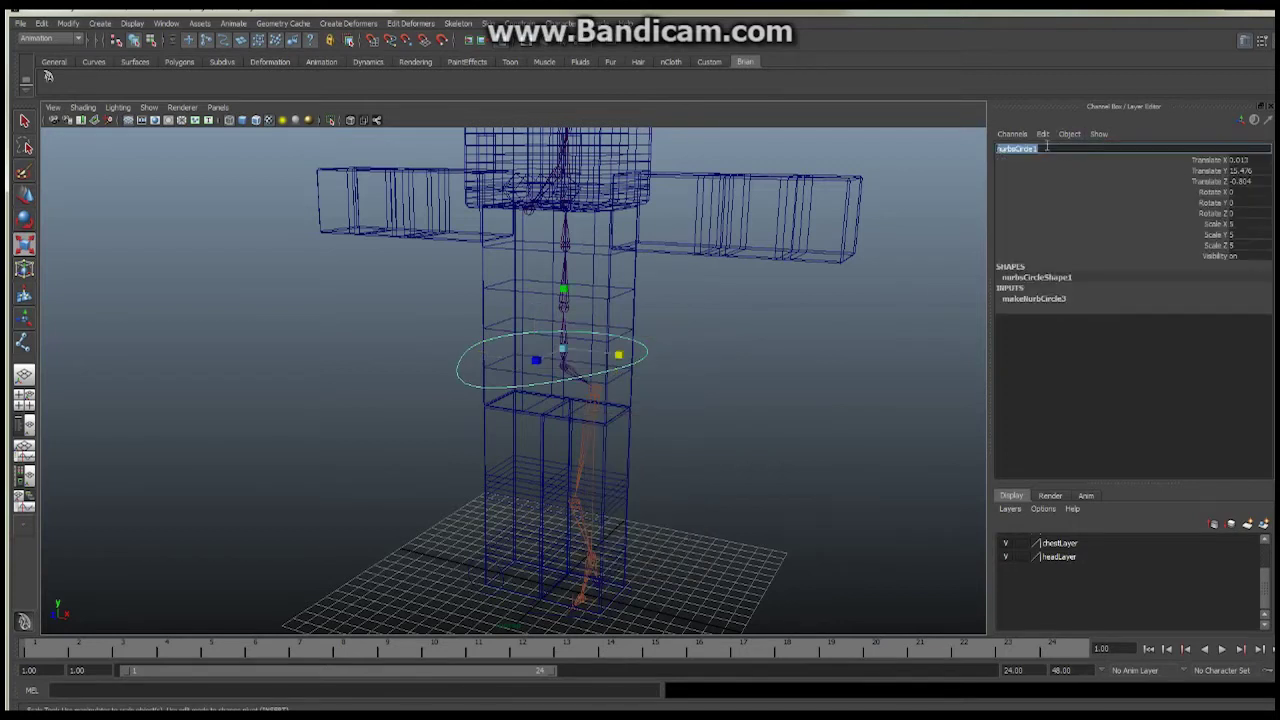
pyautogui.write('sp')
pyautogui.press('Return')
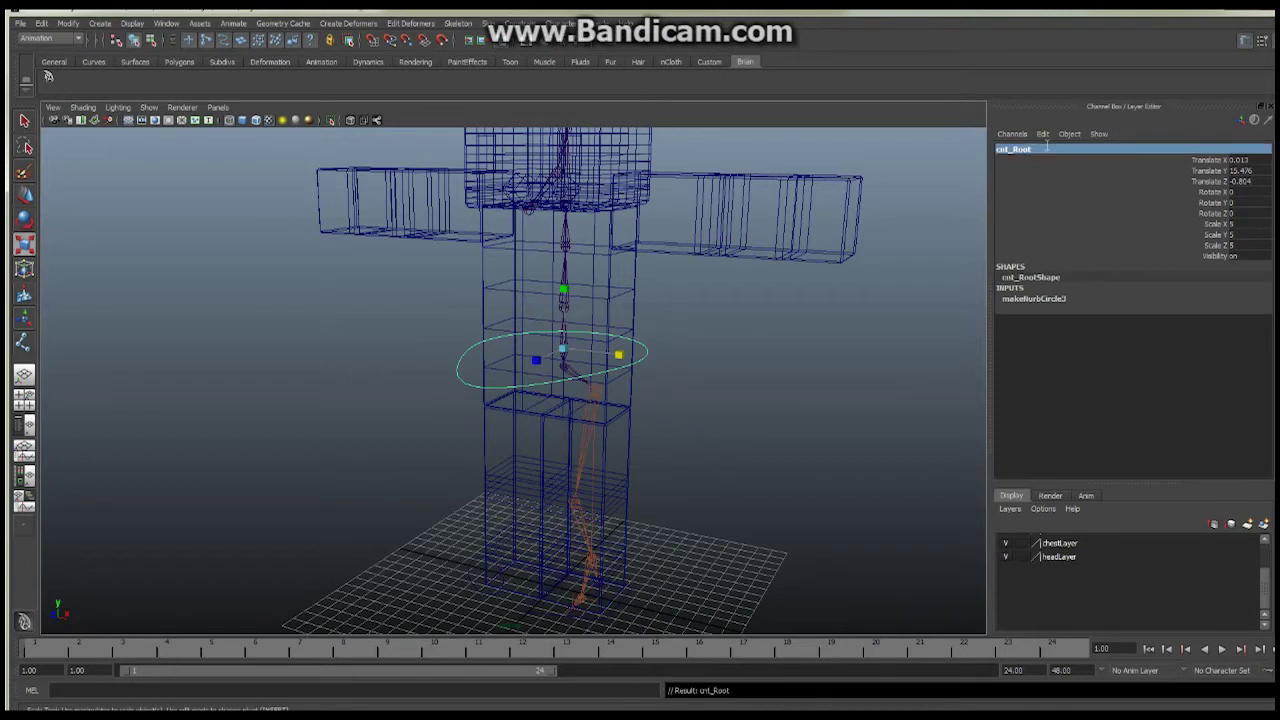